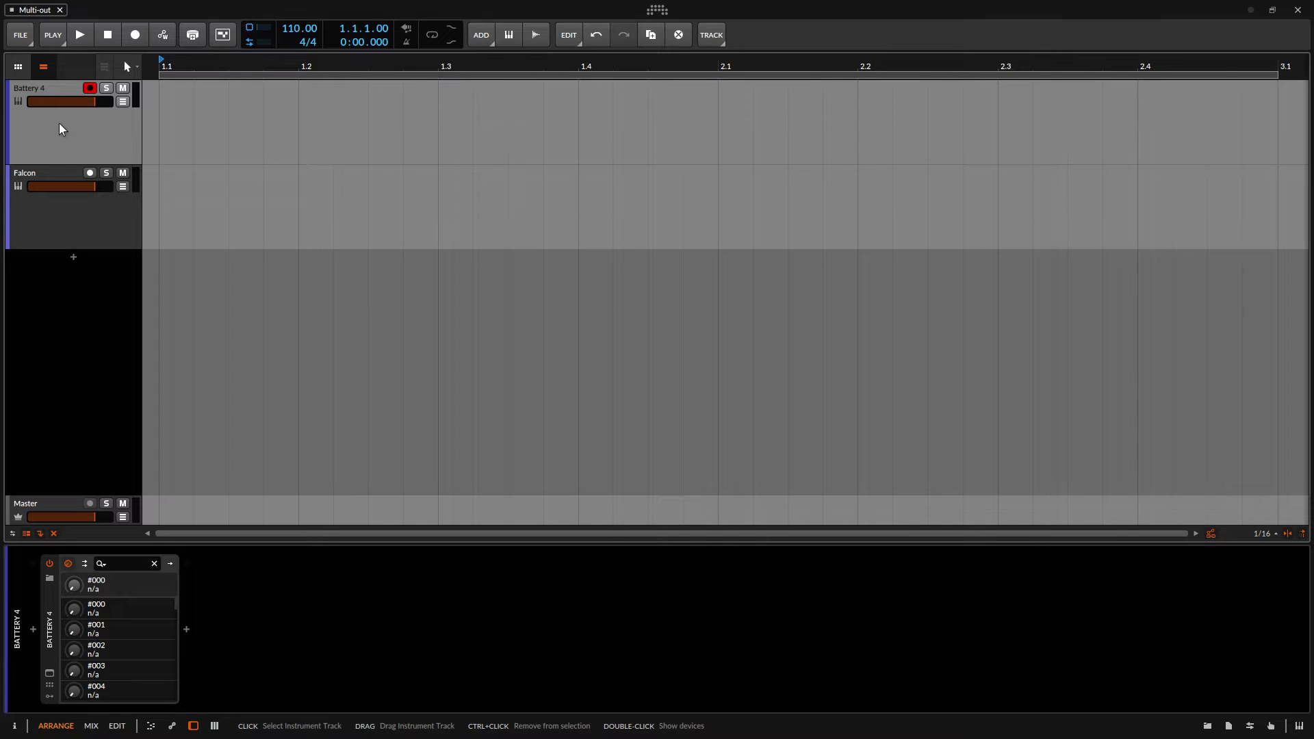
pyautogui.doubleClick(60, 129)
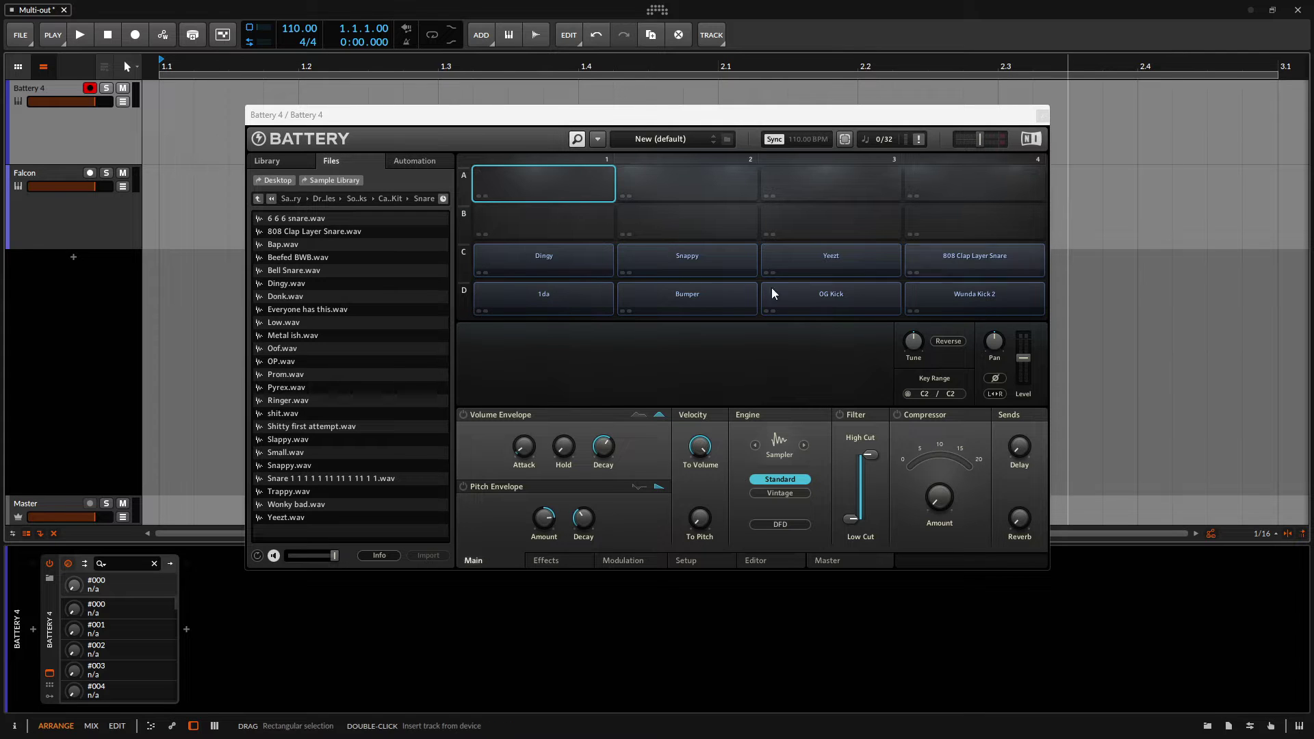
pyautogui.click(536, 301)
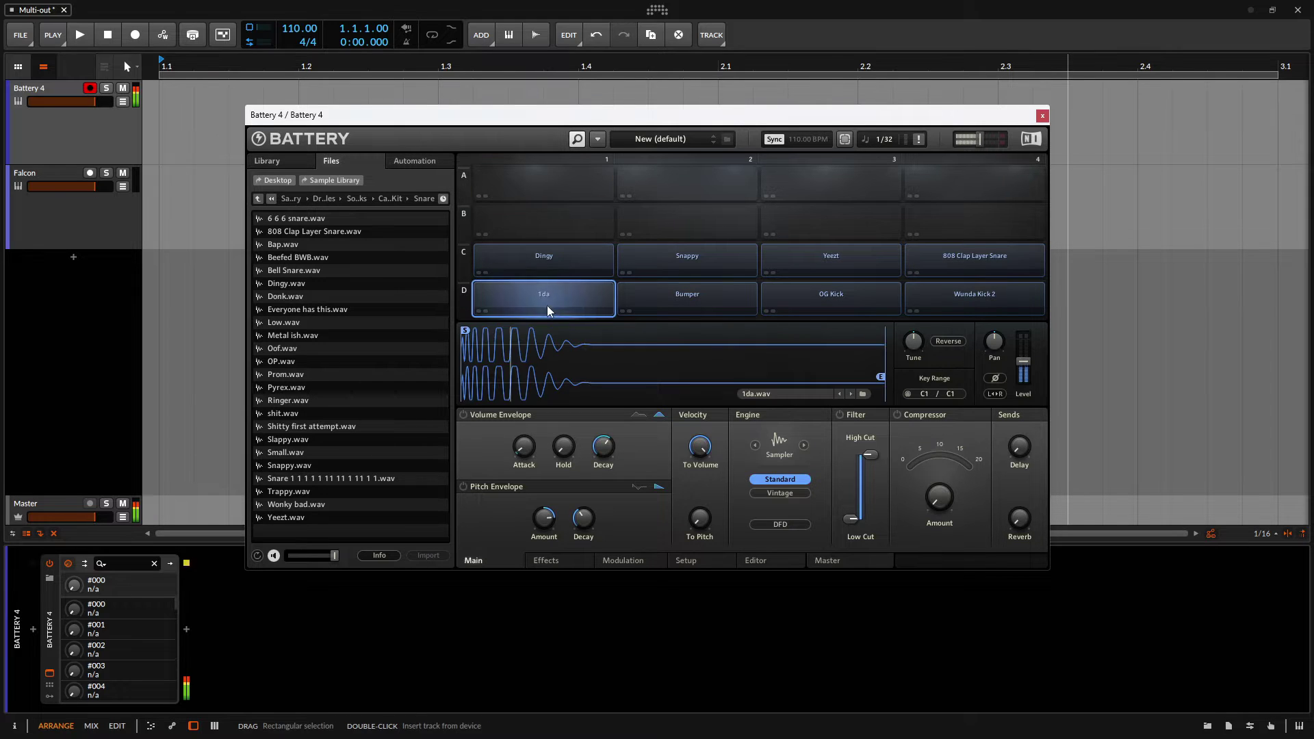
pyautogui.click(680, 304)
pyautogui.click(845, 303)
pyautogui.click(924, 308)
pyautogui.click(951, 264)
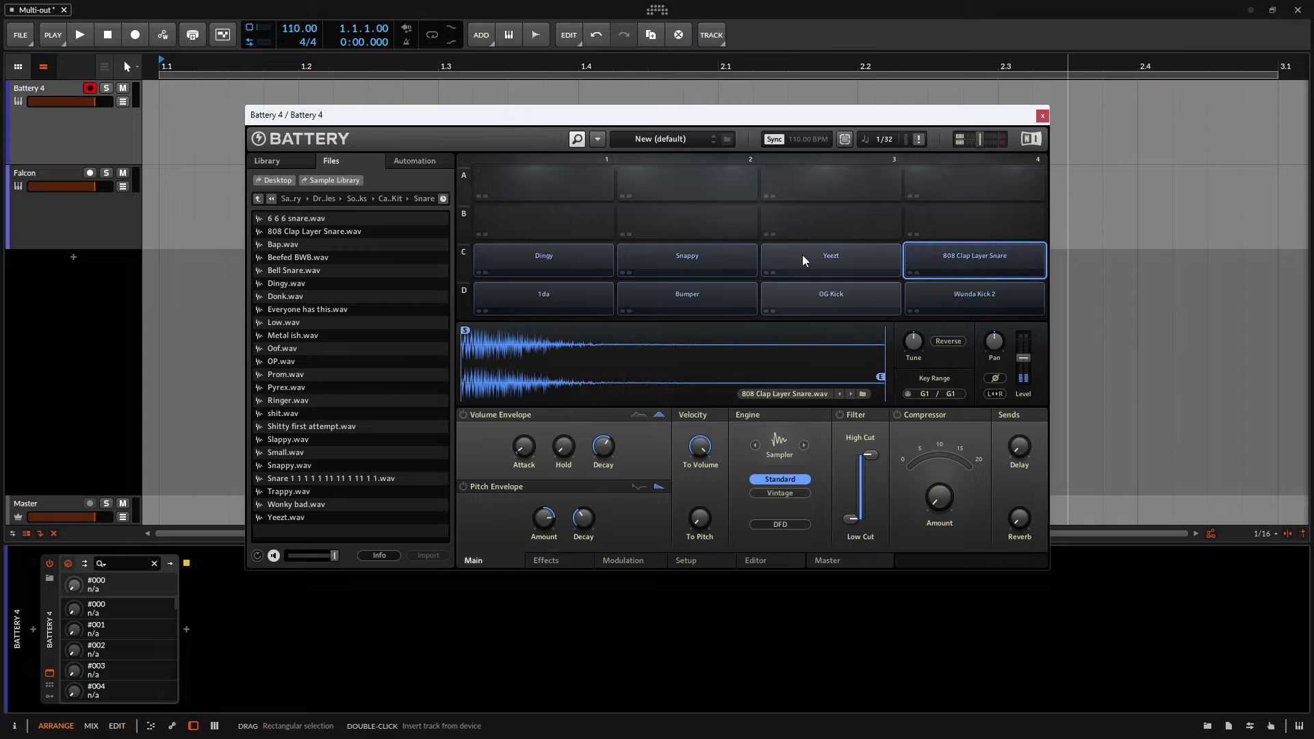
pyautogui.click(821, 263)
pyautogui.click(684, 262)
pyautogui.click(573, 259)
pyautogui.click(558, 300)
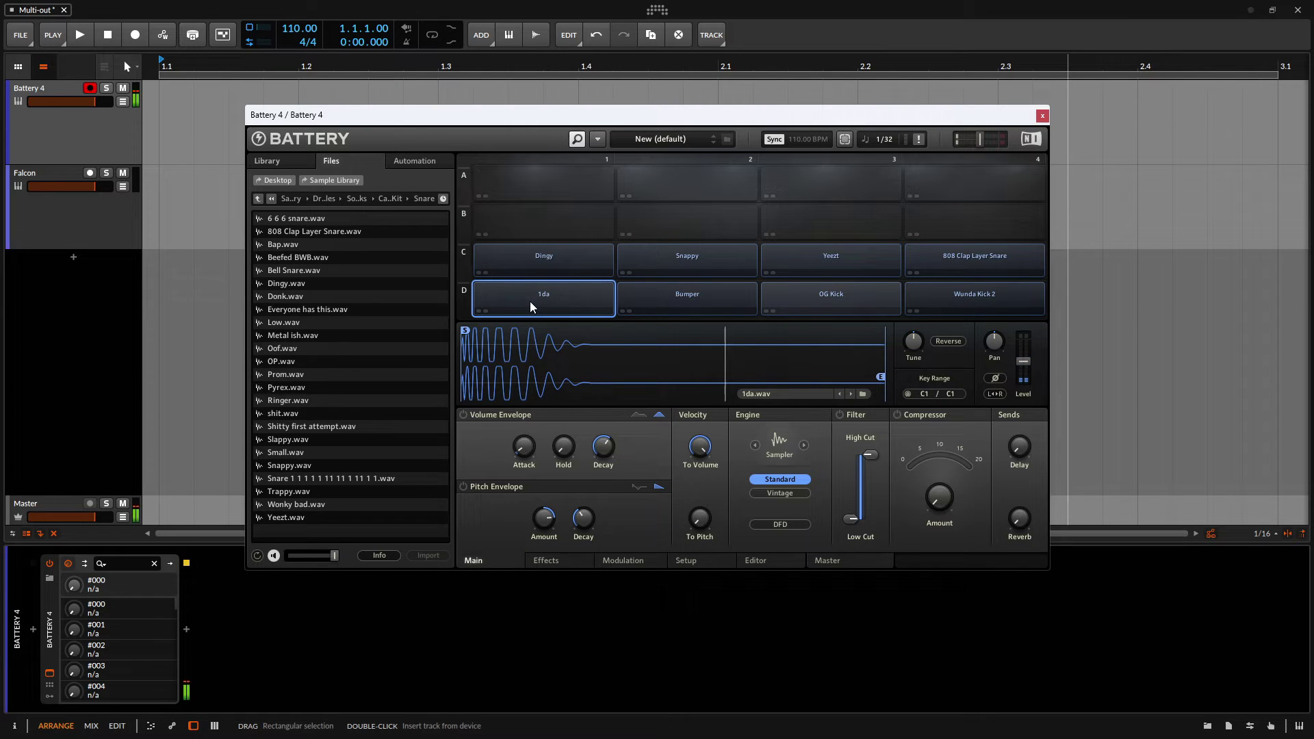
pyautogui.click(684, 305)
pyautogui.click(544, 304)
pyautogui.rightClick(544, 303)
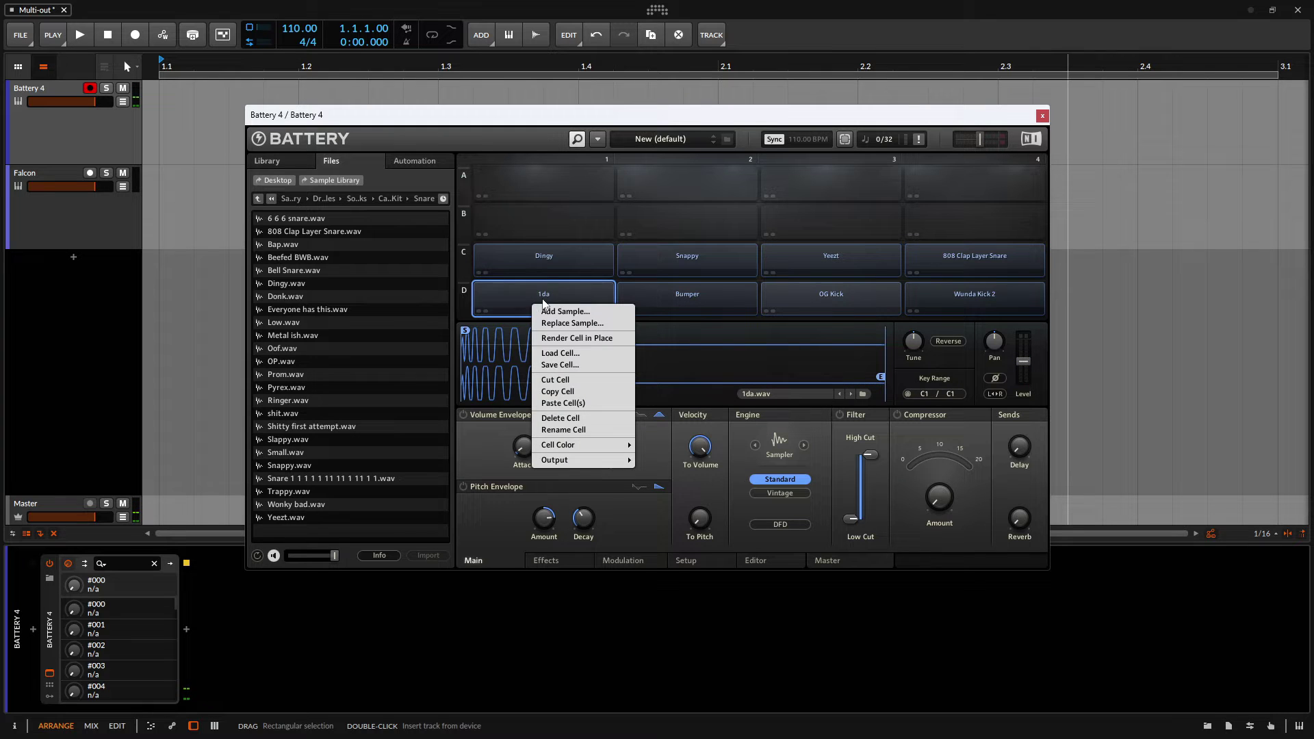
pyautogui.moveTo(567, 461)
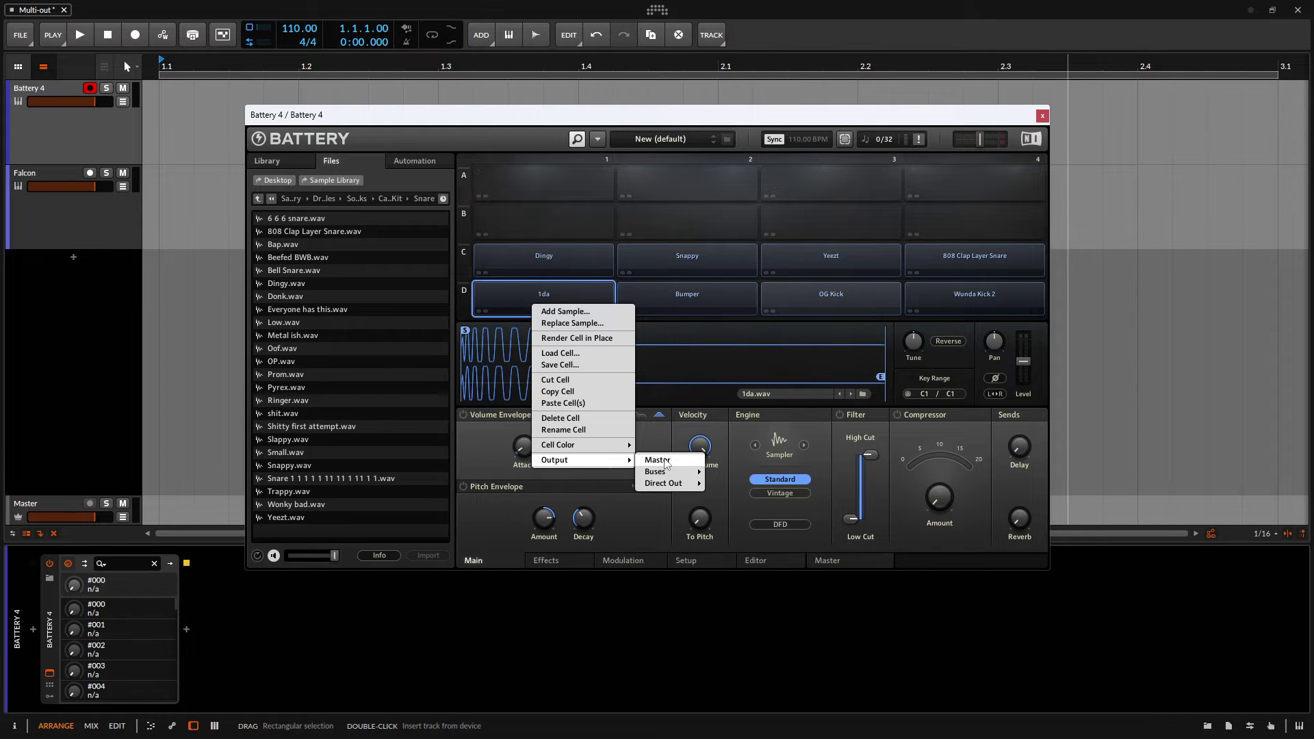
pyautogui.moveTo(666, 485)
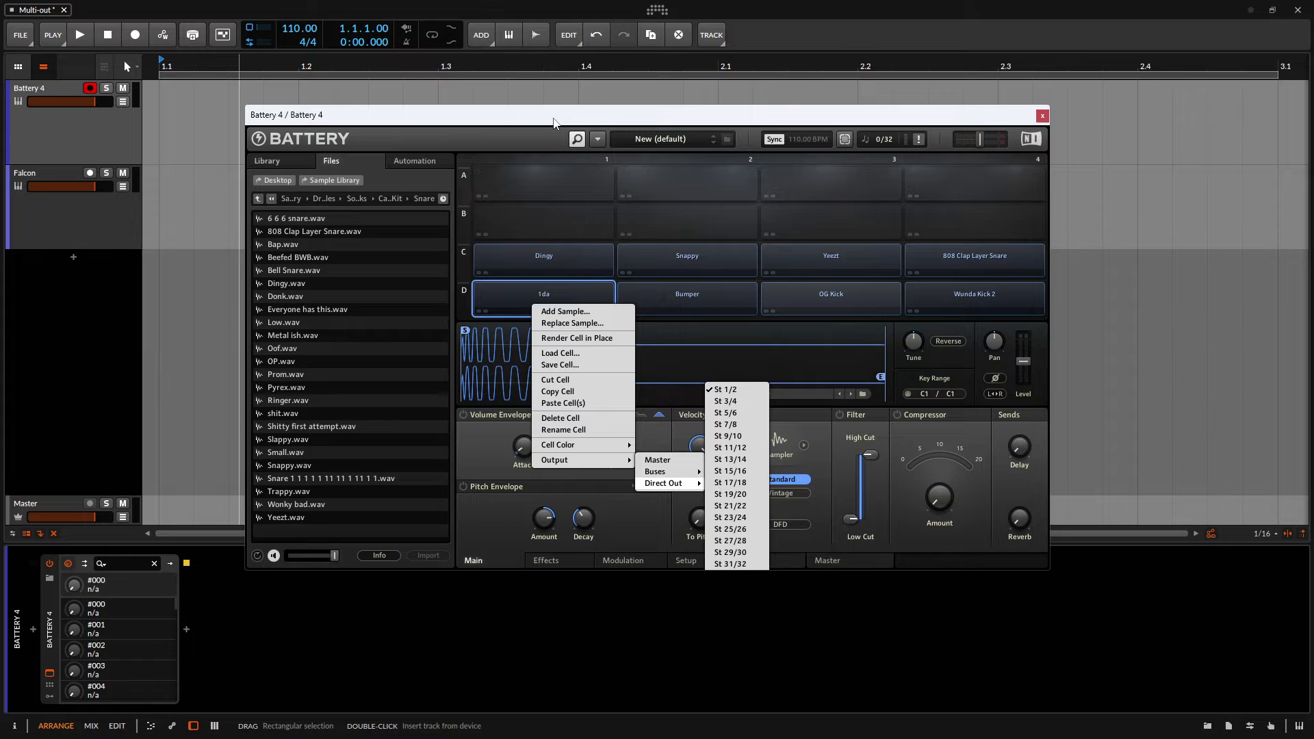
pyautogui.click(691, 297)
pyautogui.rightClick(691, 298)
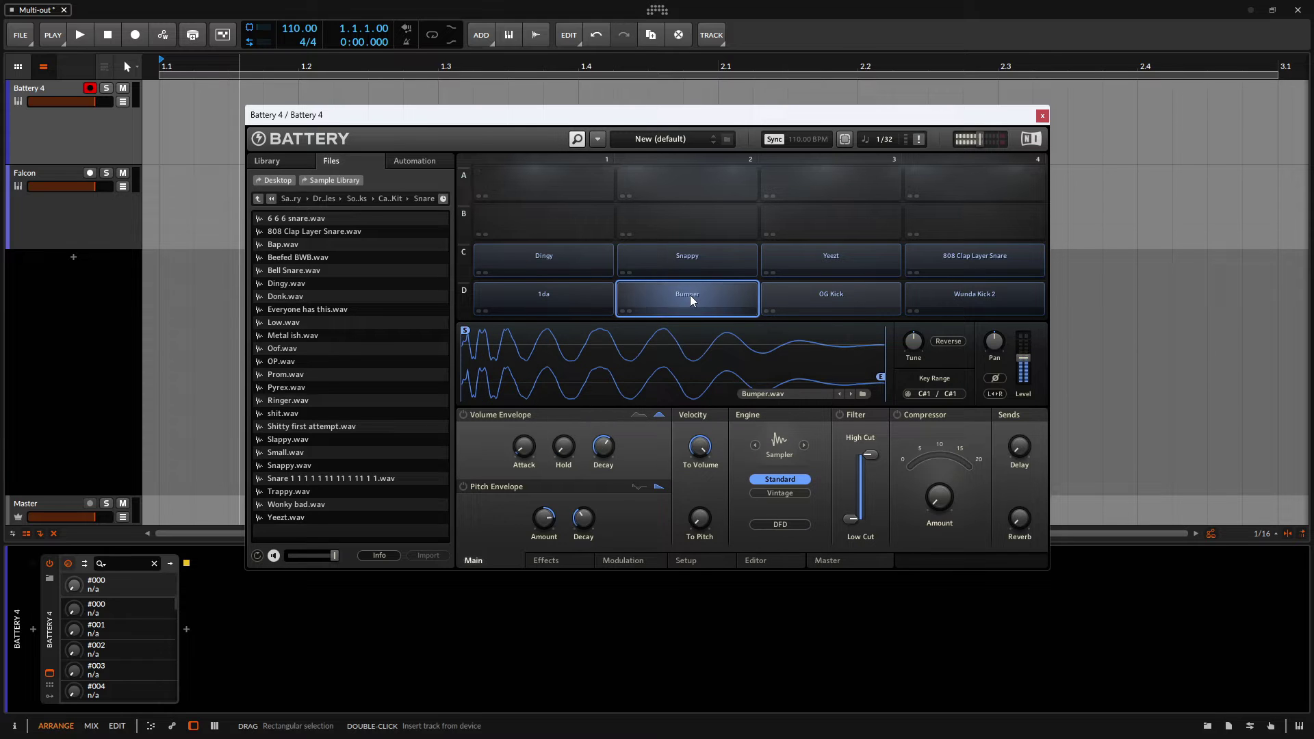
pyautogui.moveTo(753, 454)
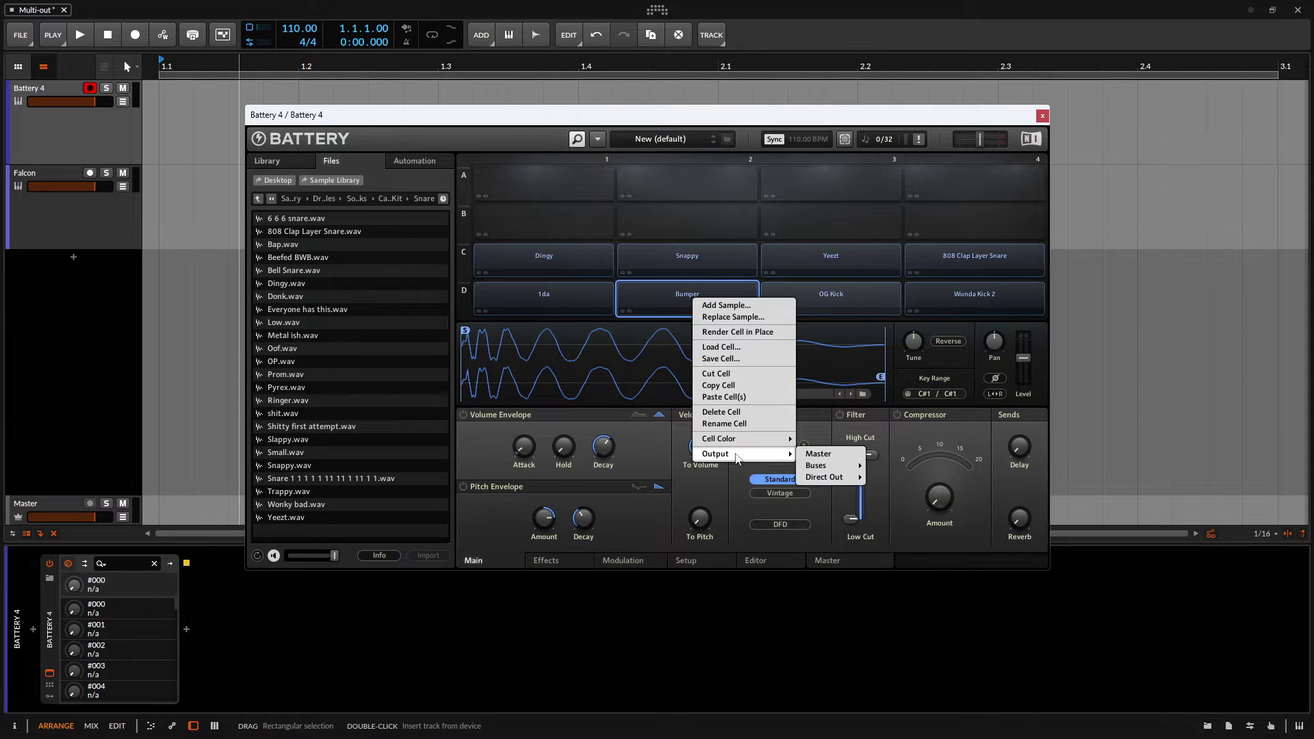
pyautogui.moveTo(845, 477)
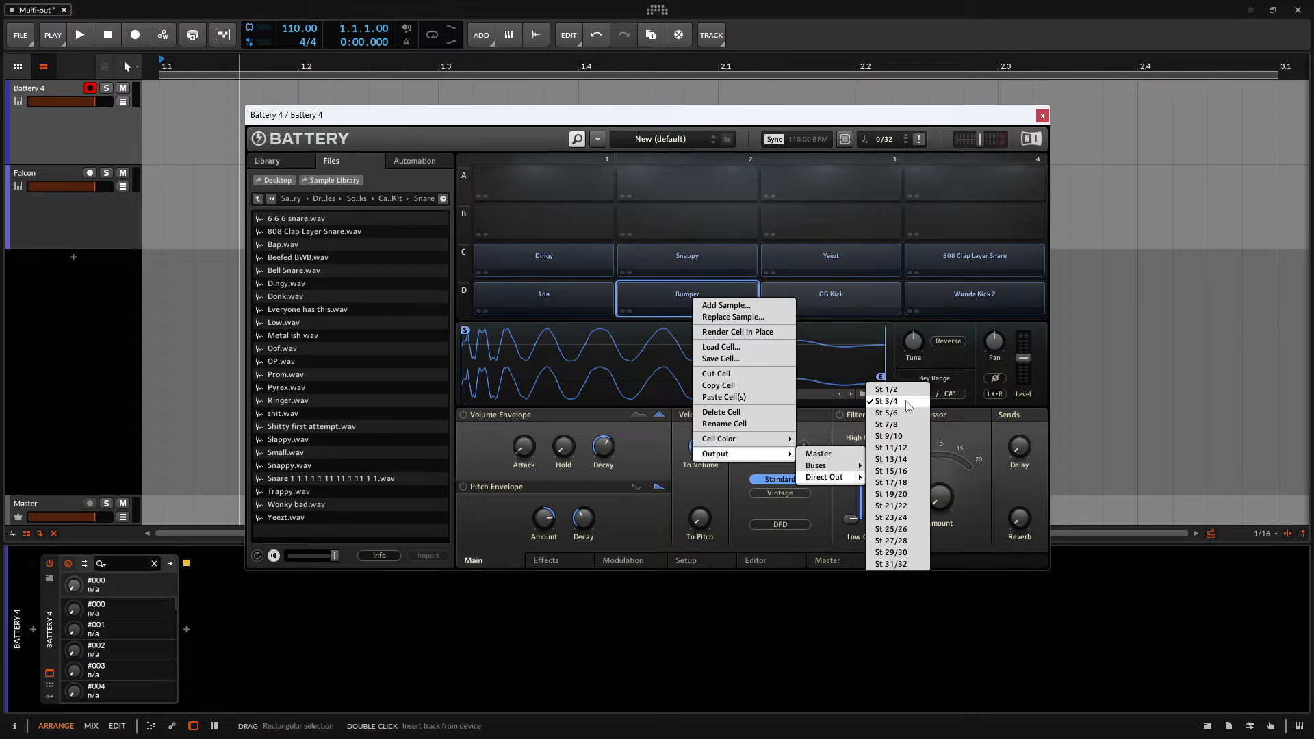
pyautogui.click(830, 305)
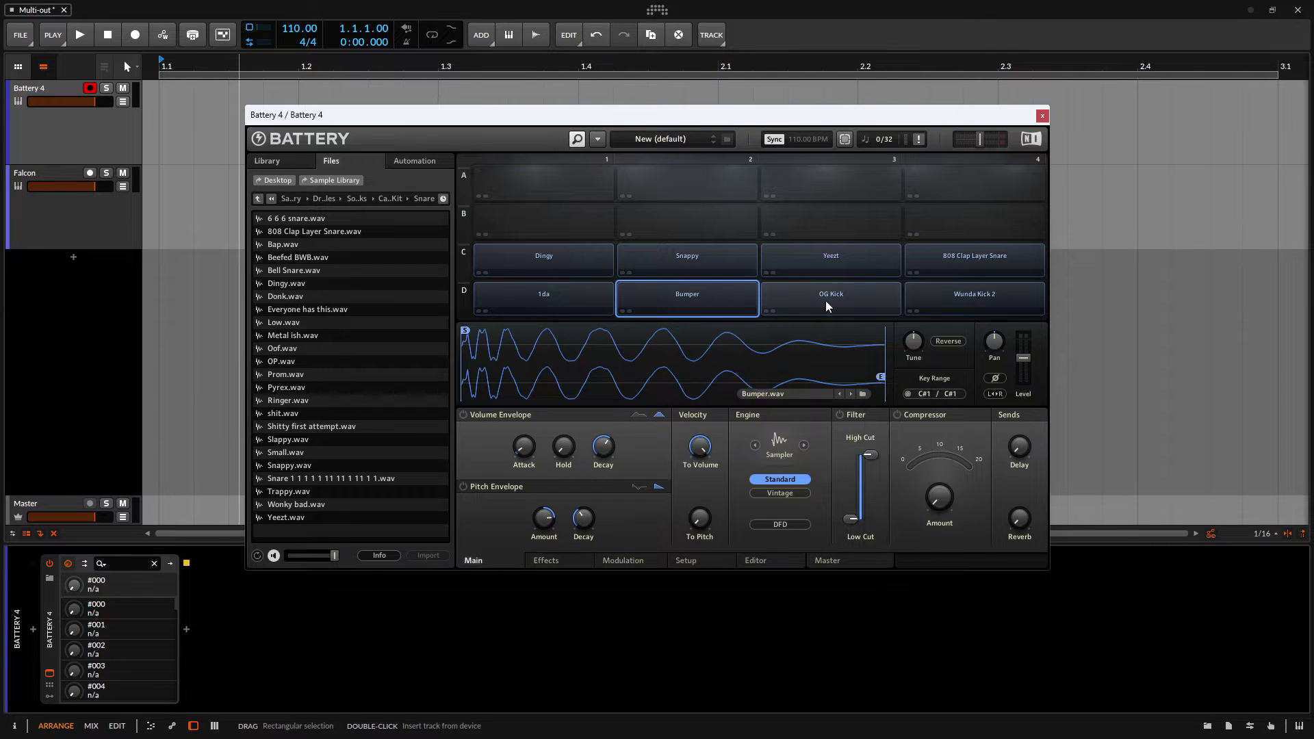
pyautogui.click(830, 305)
pyautogui.rightClick(829, 305)
pyautogui.moveTo(868, 464)
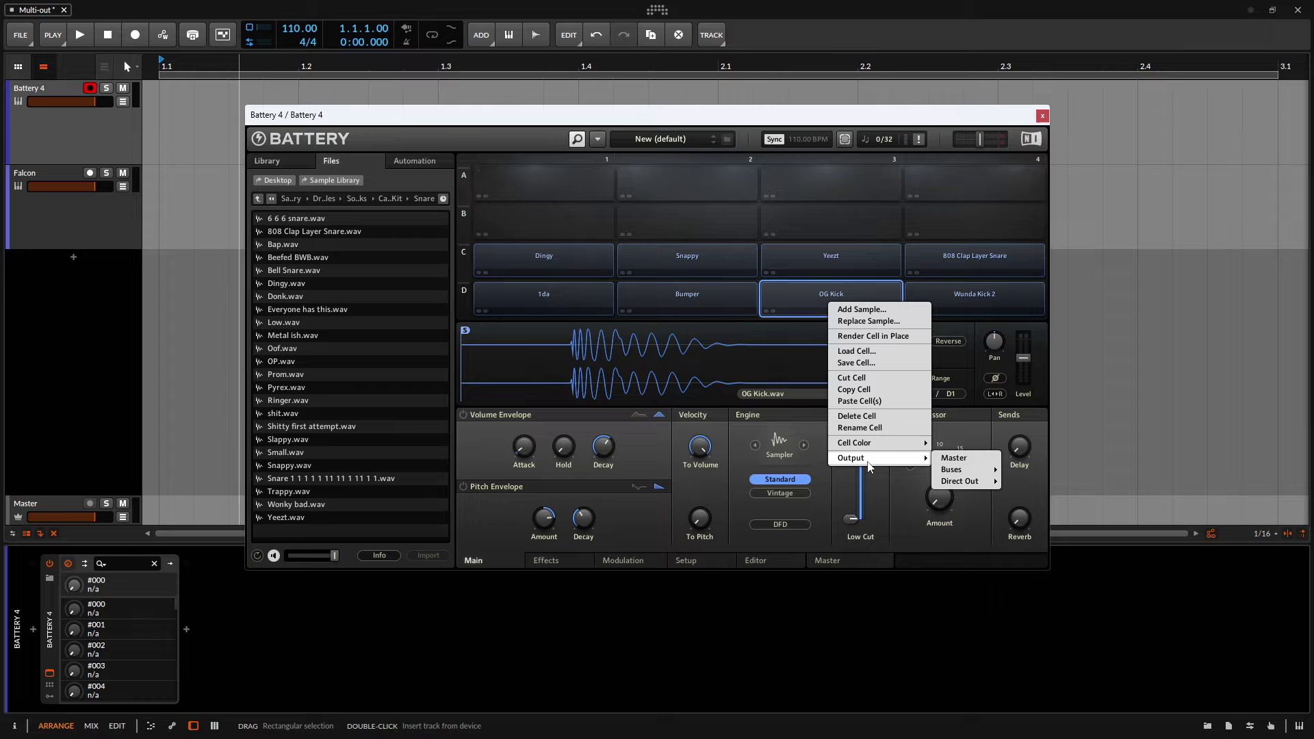
pyautogui.moveTo(966, 484)
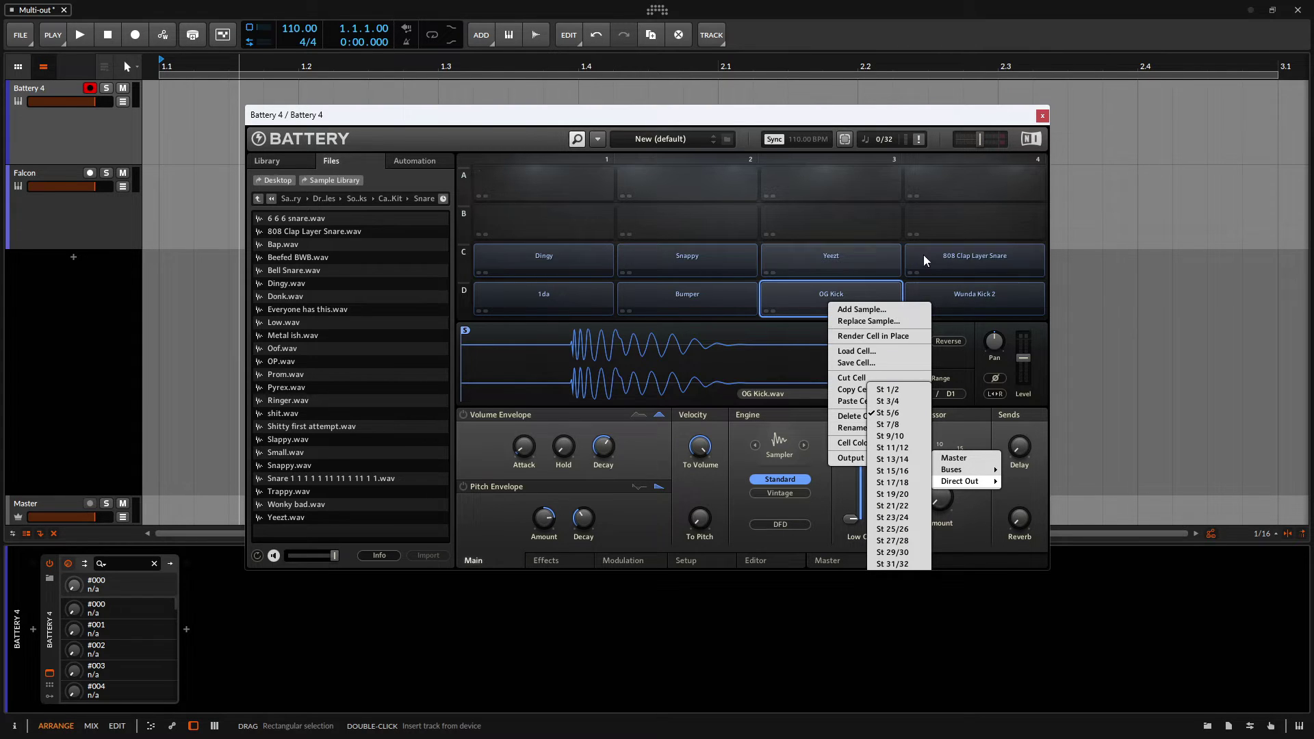
pyautogui.click(978, 257)
pyautogui.click(979, 257)
pyautogui.rightClick(979, 258)
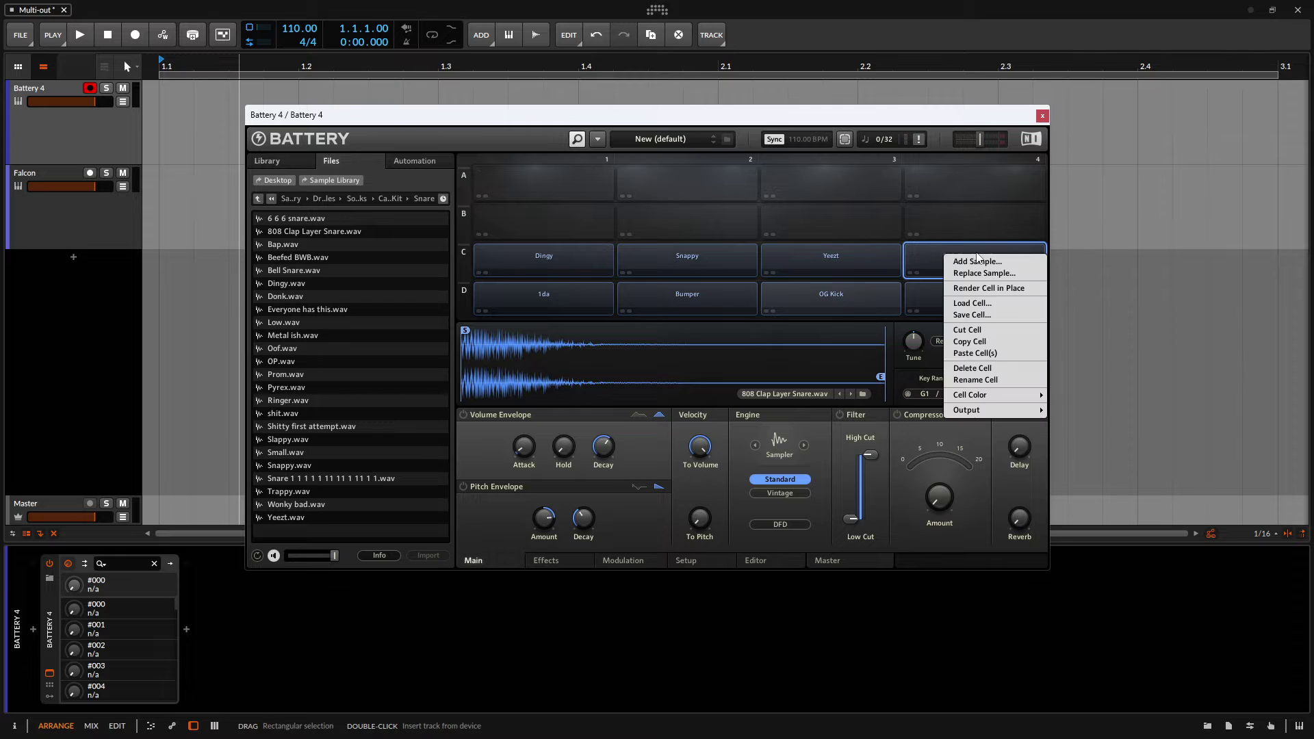
pyautogui.moveTo(986, 412)
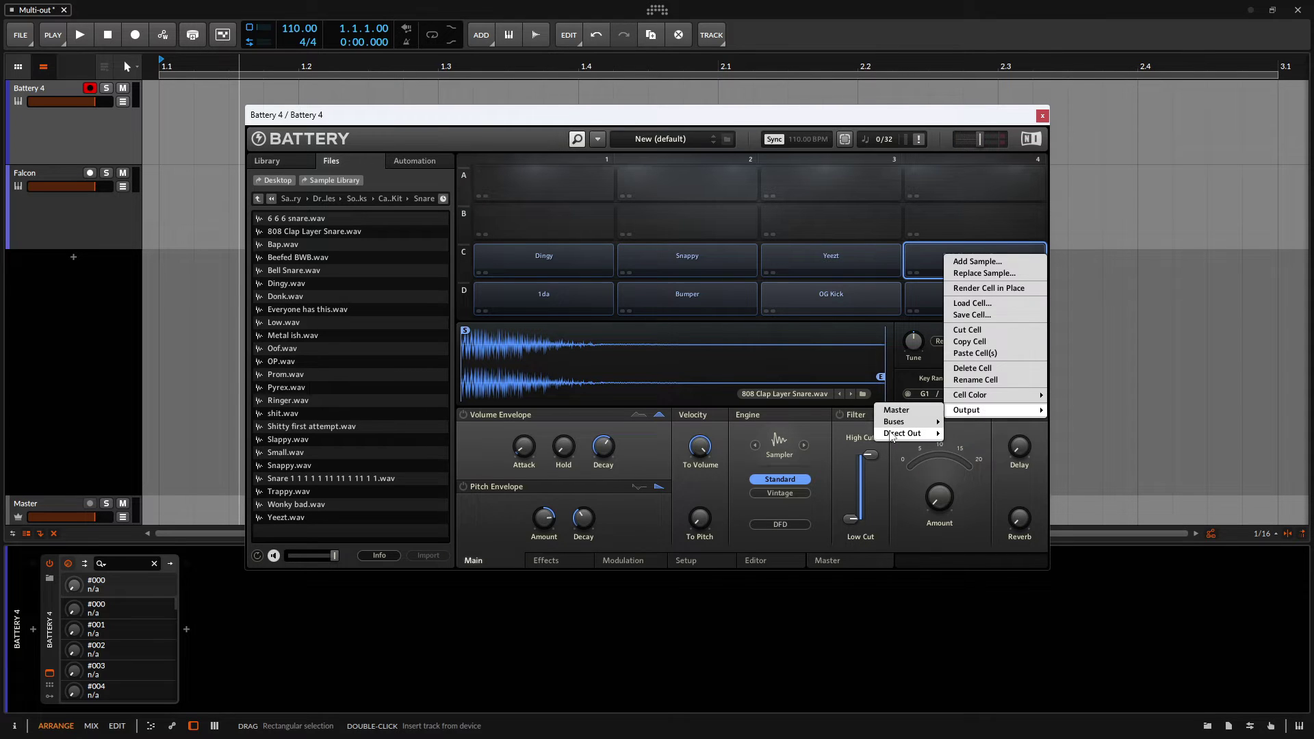
pyautogui.moveTo(892, 436)
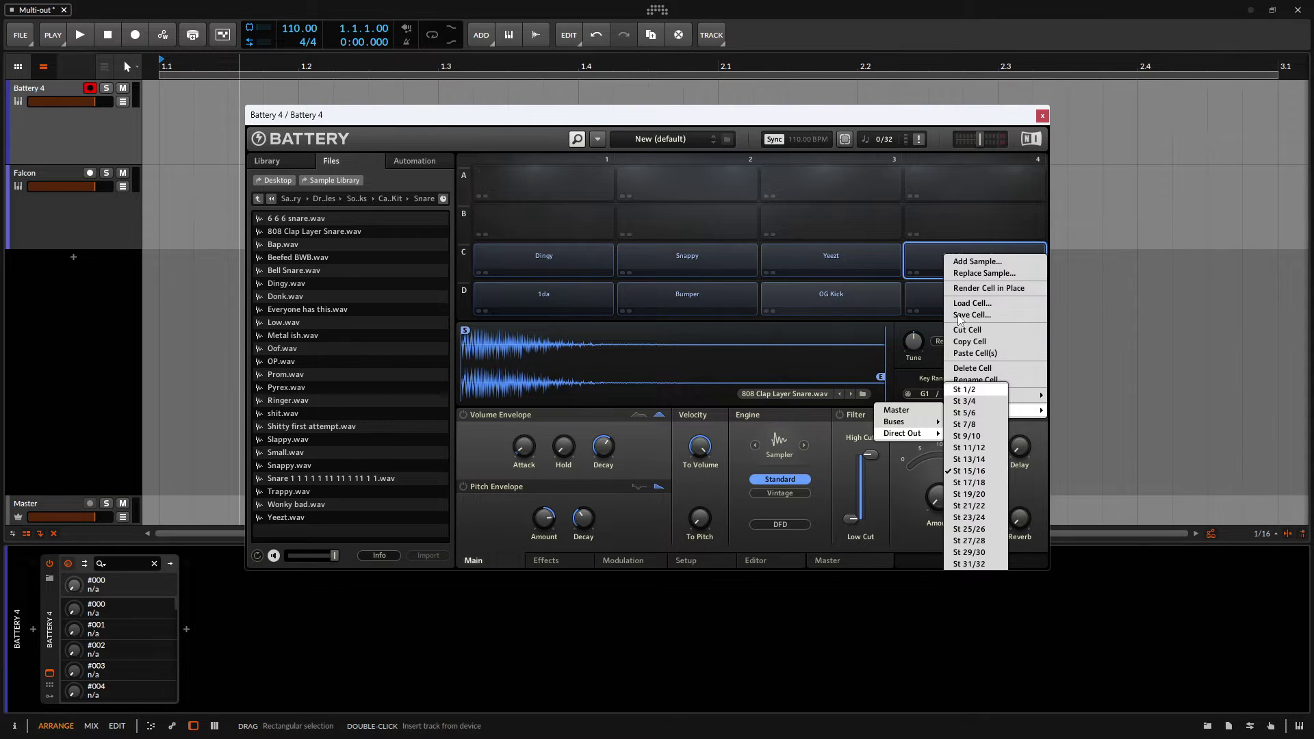
pyautogui.click(892, 226)
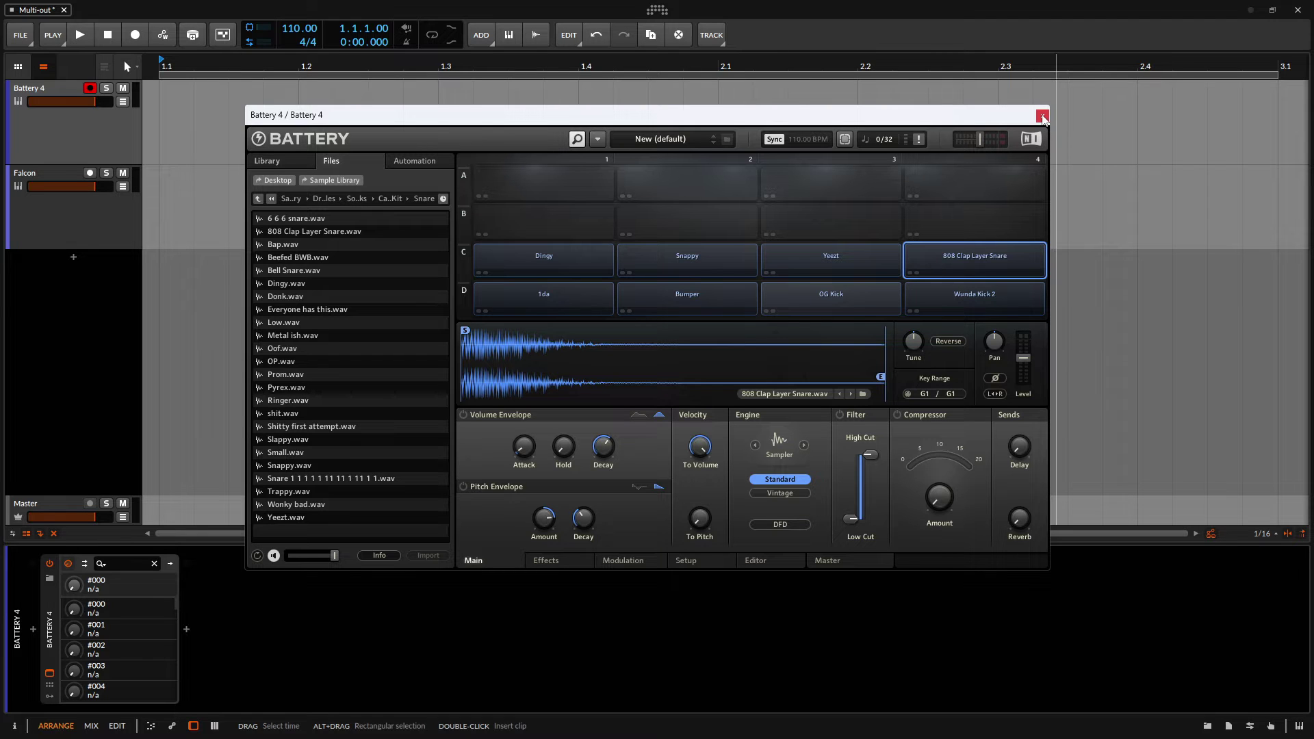
# Step: Close the Battery 4 plugin window and switch to the Mix view
pyautogui.moveTo(806, 115); pyautogui.dragTo(999, 192)
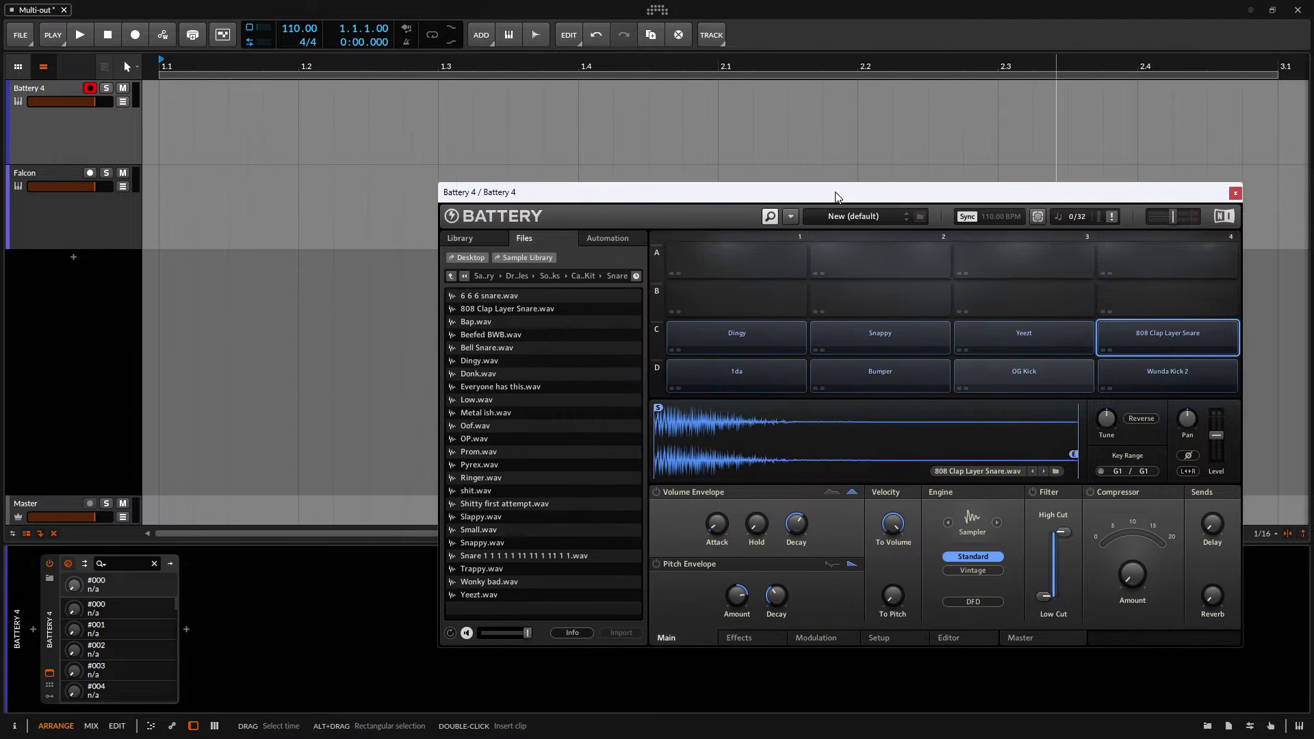
pyautogui.click(1236, 195)
pyautogui.hotkey('alt', '2')
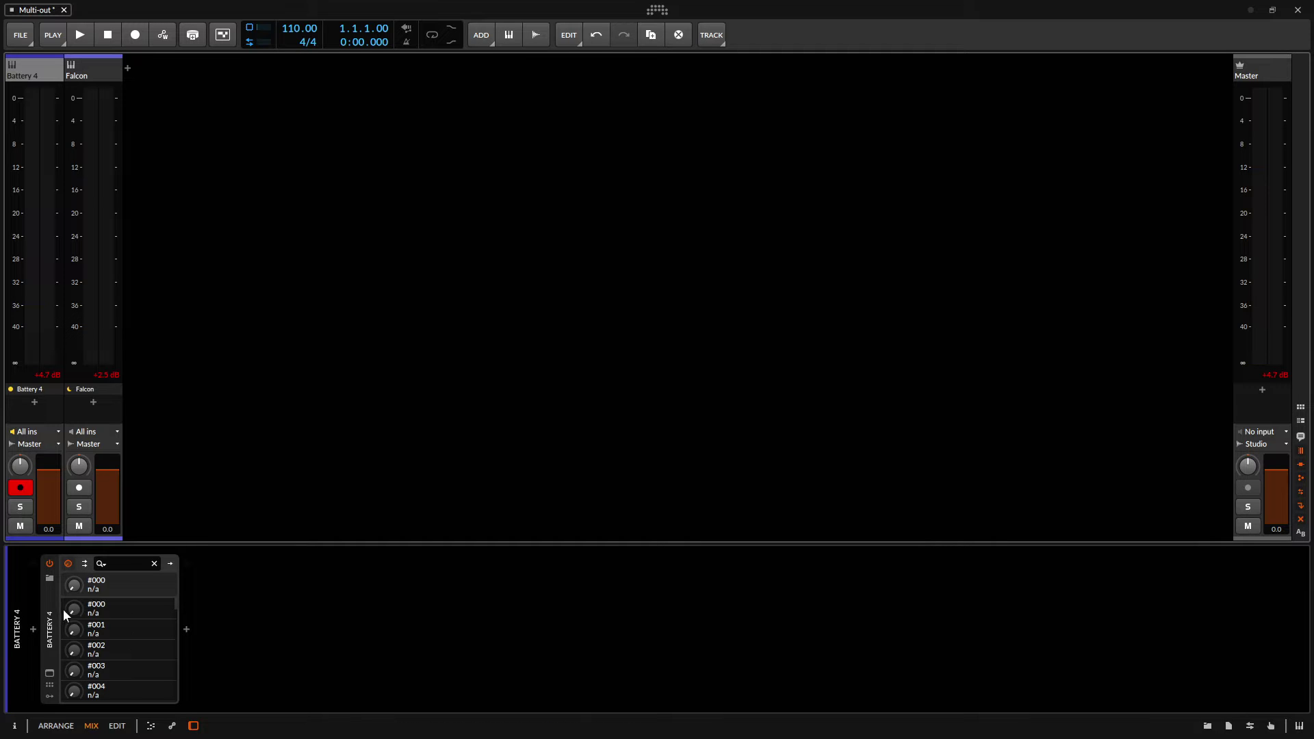
# Step: Add all sixteen missing Battery 4 multi-out chains, B4 St 1/2 through B4 St 31/32
pyautogui.click(83, 563)
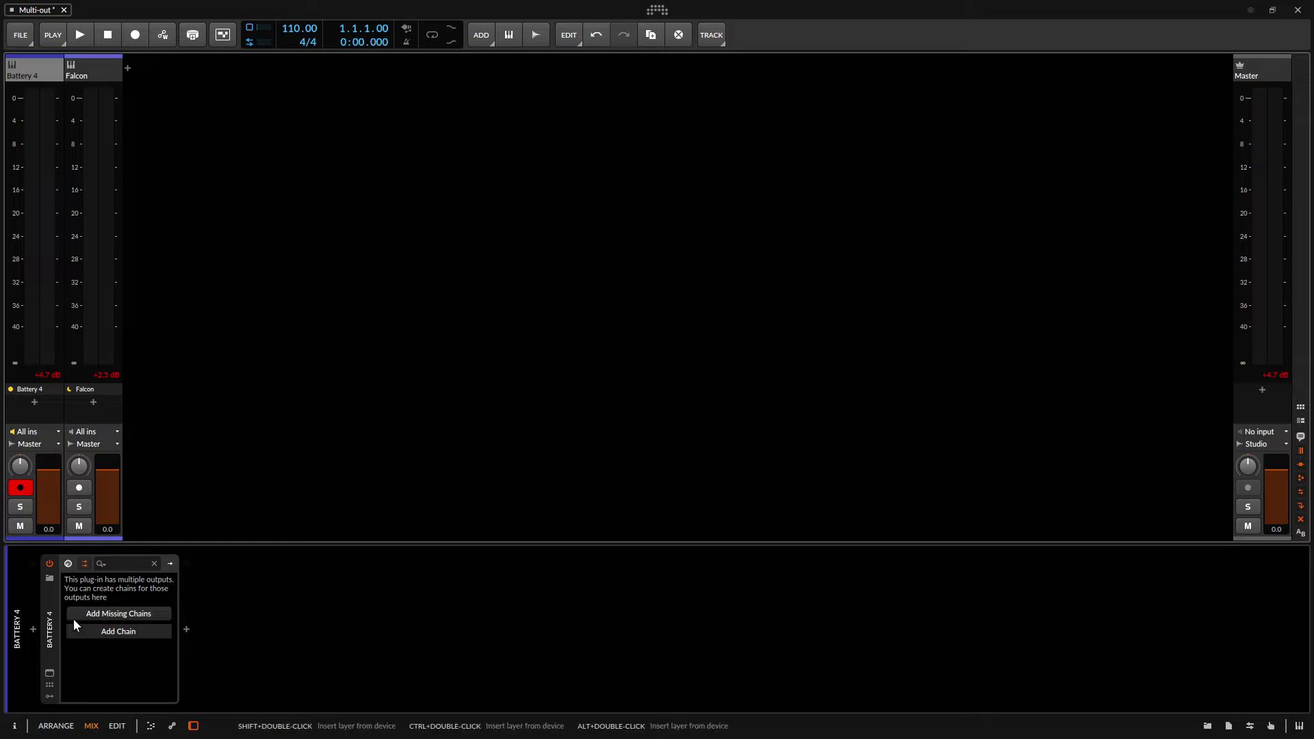
pyautogui.click(117, 614)
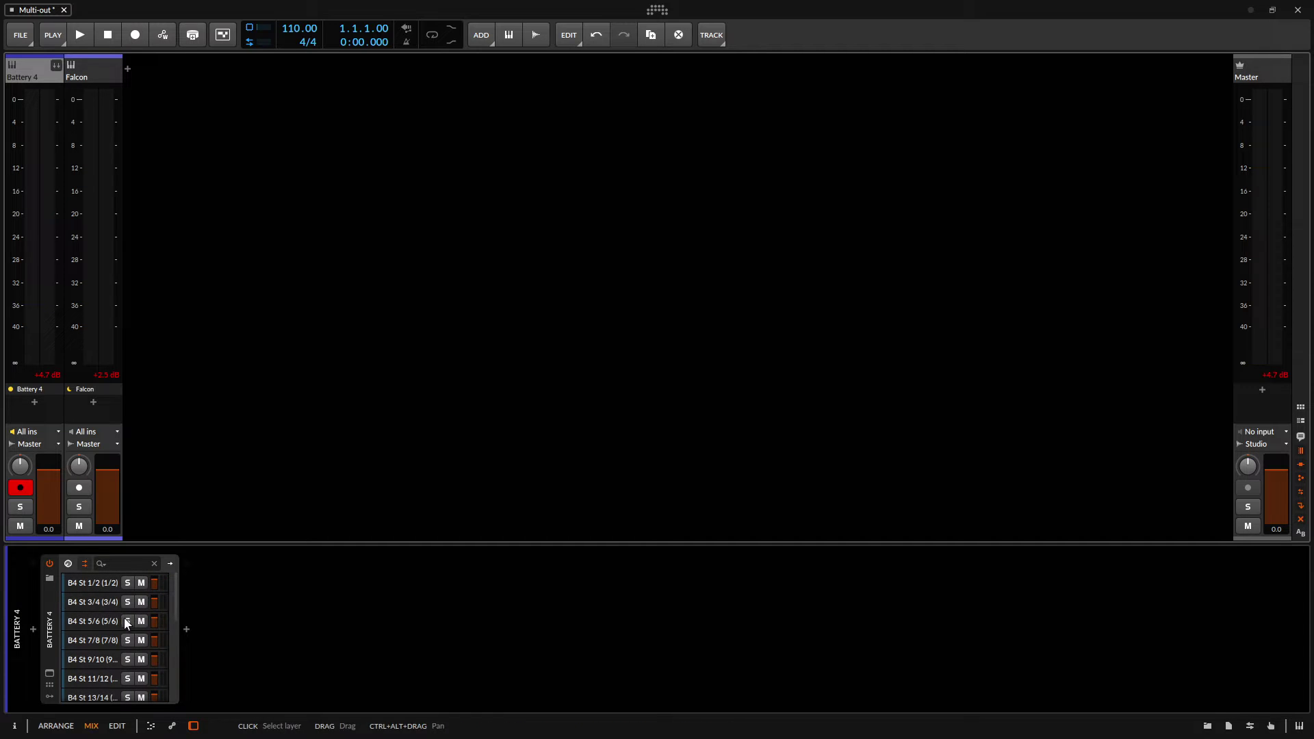
pyautogui.moveTo(171, 592)
pyautogui.mouseDown()
pyautogui.moveTo(174, 680)
pyautogui.moveTo(172, 581)
pyautogui.mouseUp()
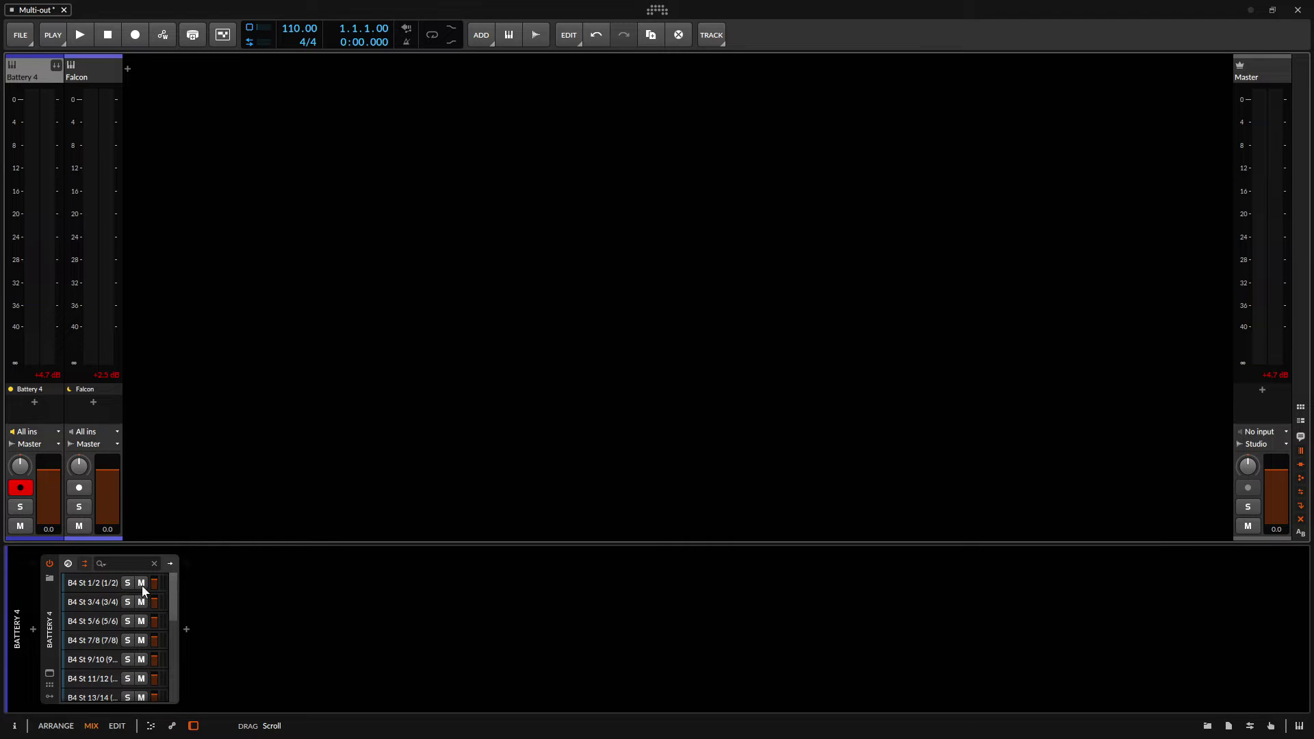
# Step: Reopen Battery 4, leave the Bumper pad's Direct Out on St 3/4, and close the plugin
pyautogui.click(50, 674)
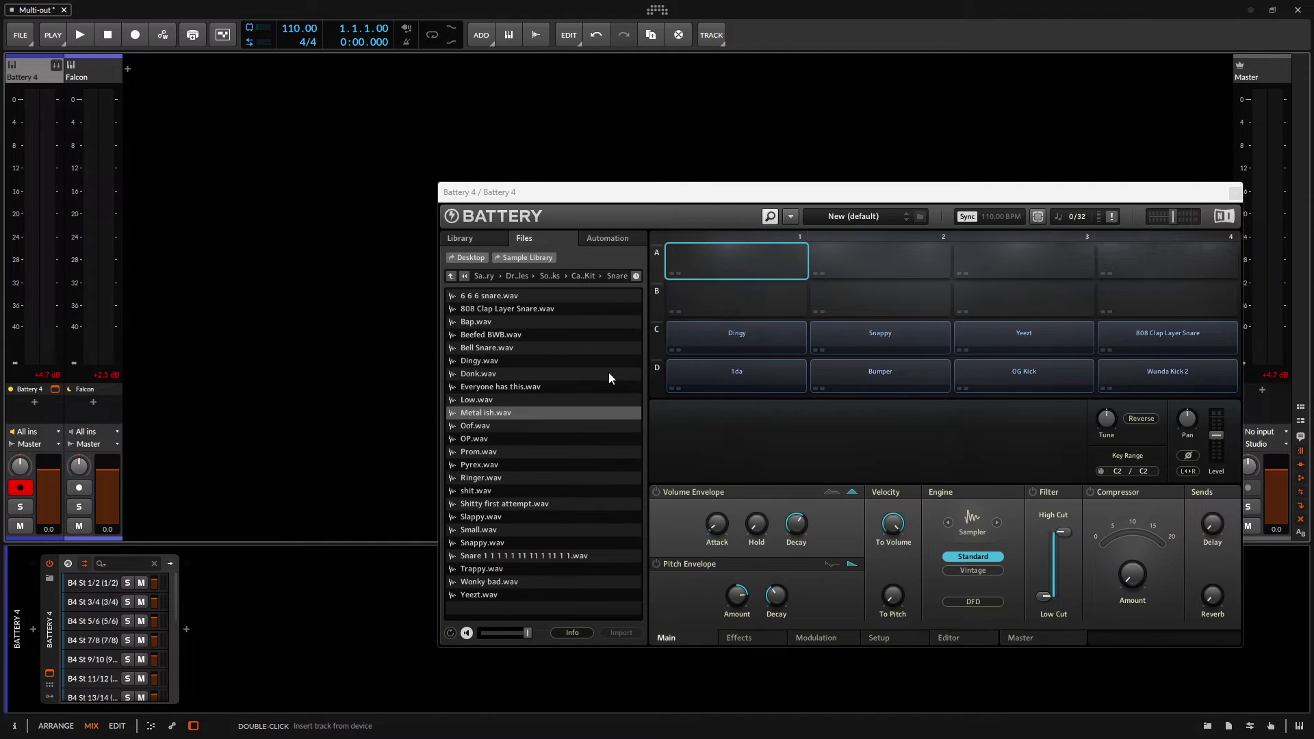
pyautogui.rightClick(873, 376)
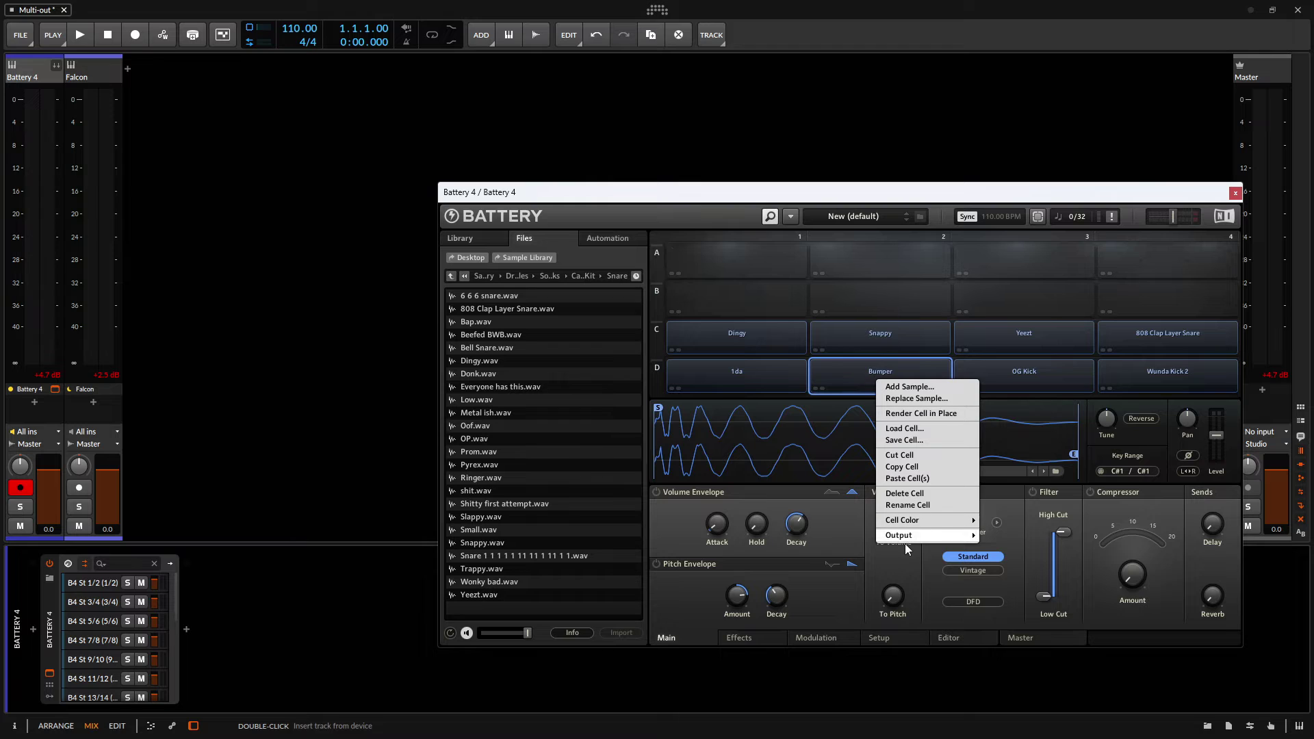
pyautogui.moveTo(907, 541)
pyautogui.moveTo(1021, 563)
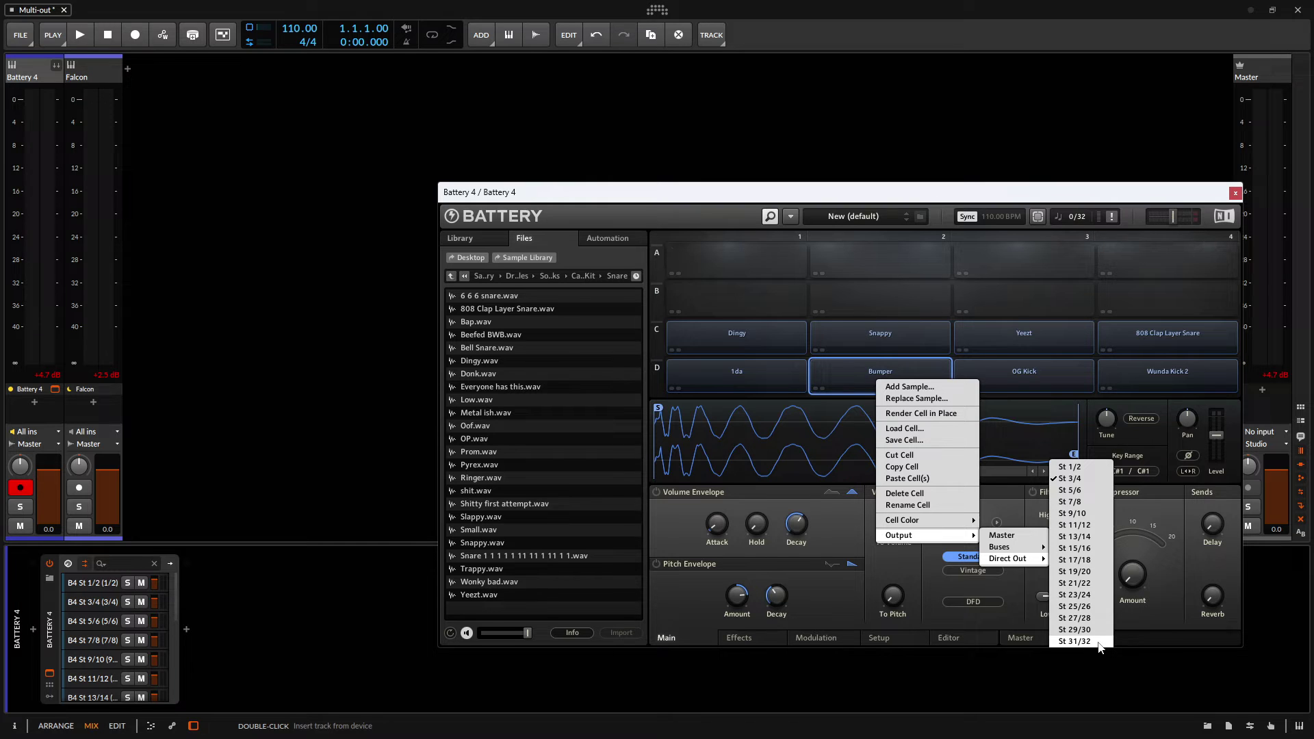
pyautogui.click(1149, 620)
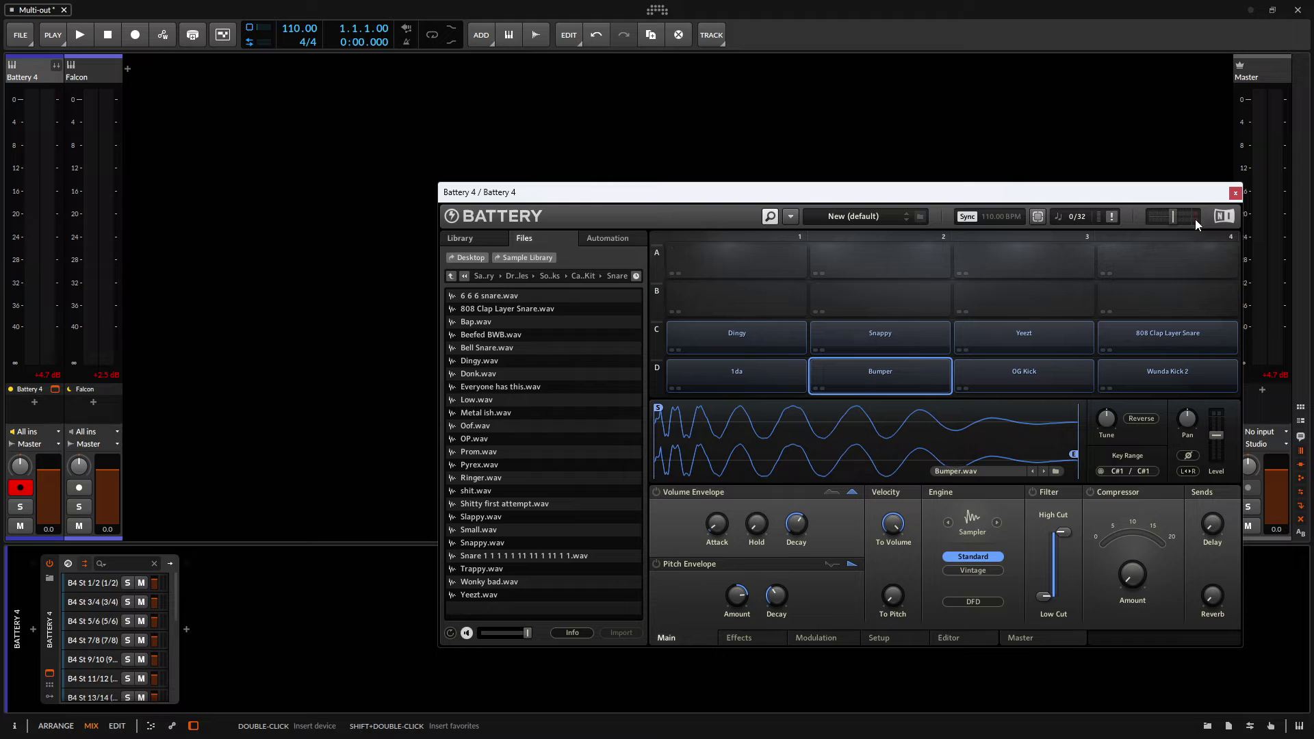
pyautogui.click(1237, 194)
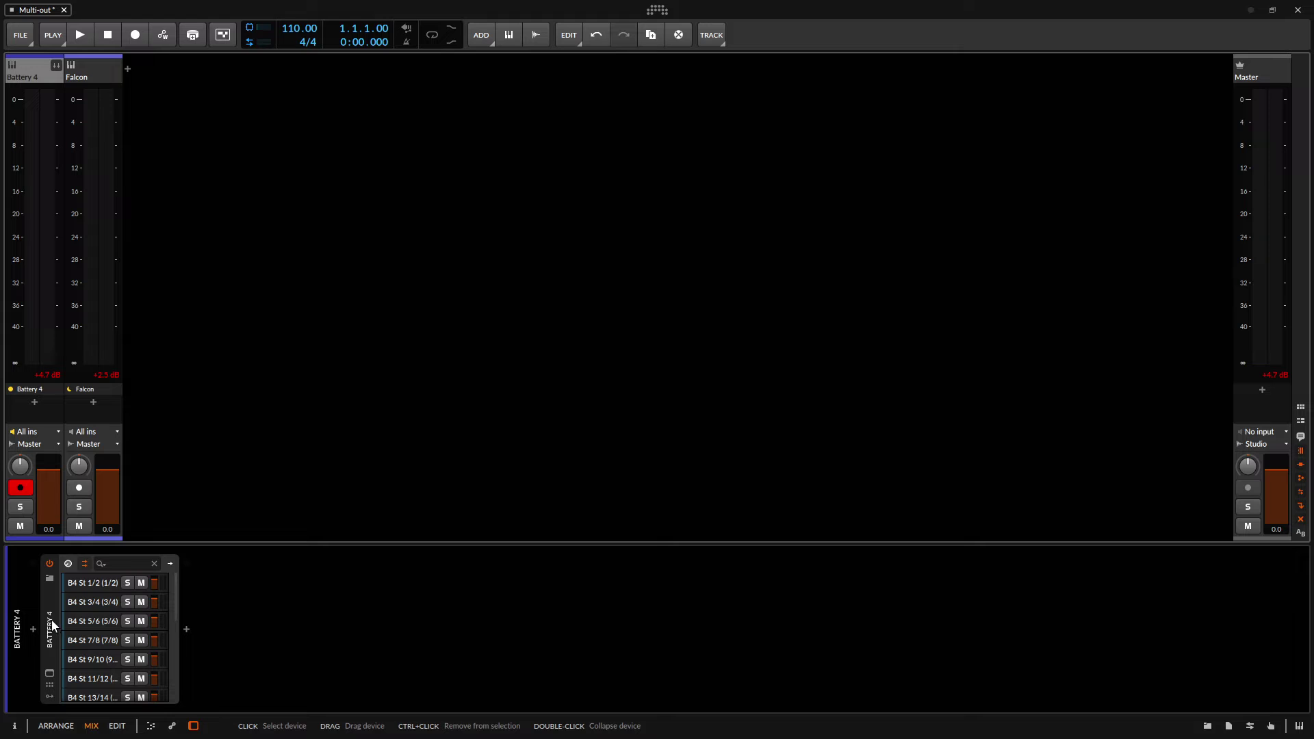
# Step: Select all sixteen Battery 4 output chains, from B4 St 31/32 to B4 St 1/2, and delete them
pyautogui.scroll(-4, 124, 671)
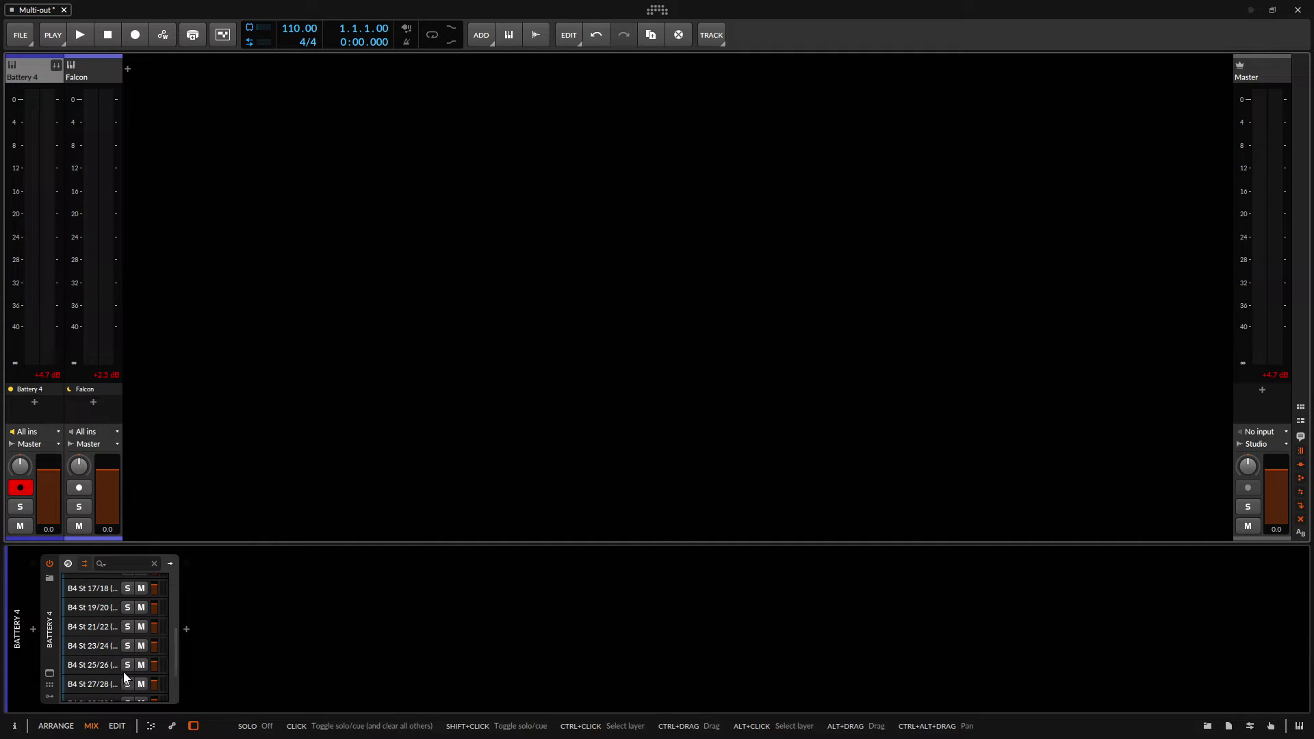
pyautogui.scroll(-2, 97, 686)
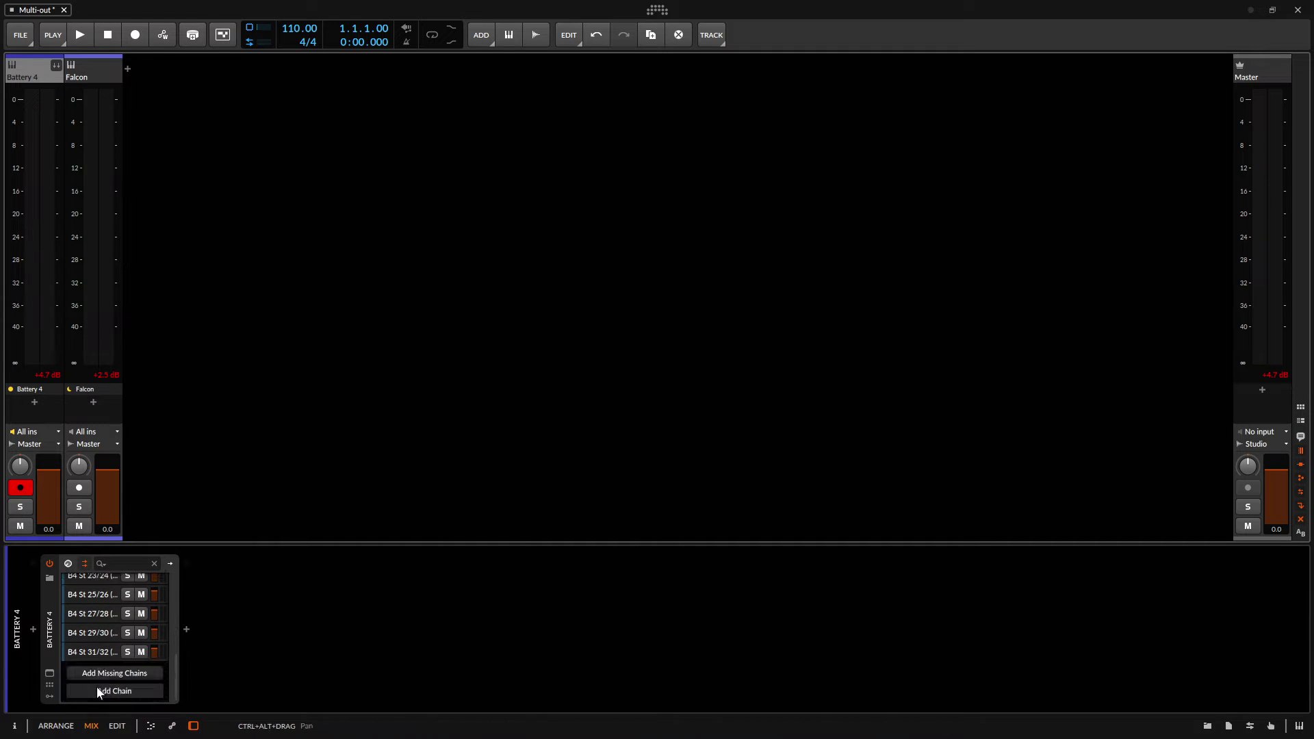
pyautogui.click(87, 653)
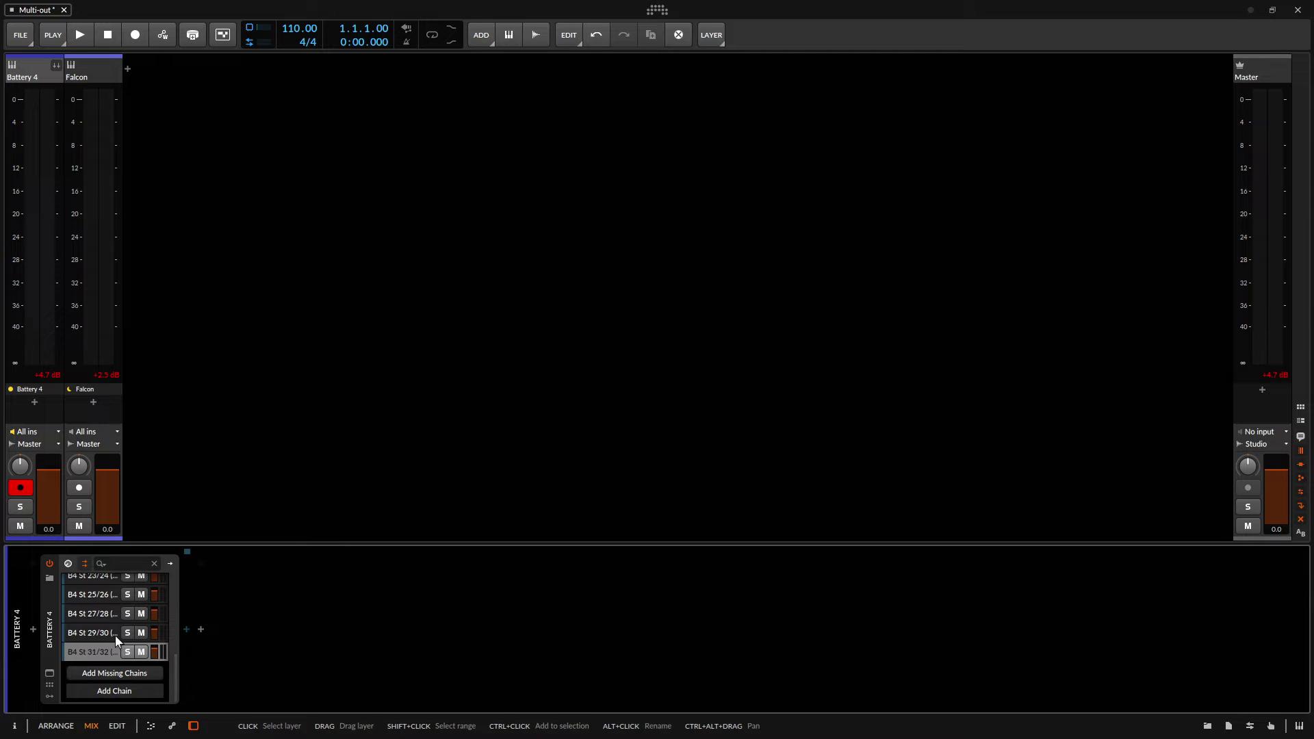
pyautogui.scroll(6, 115, 636)
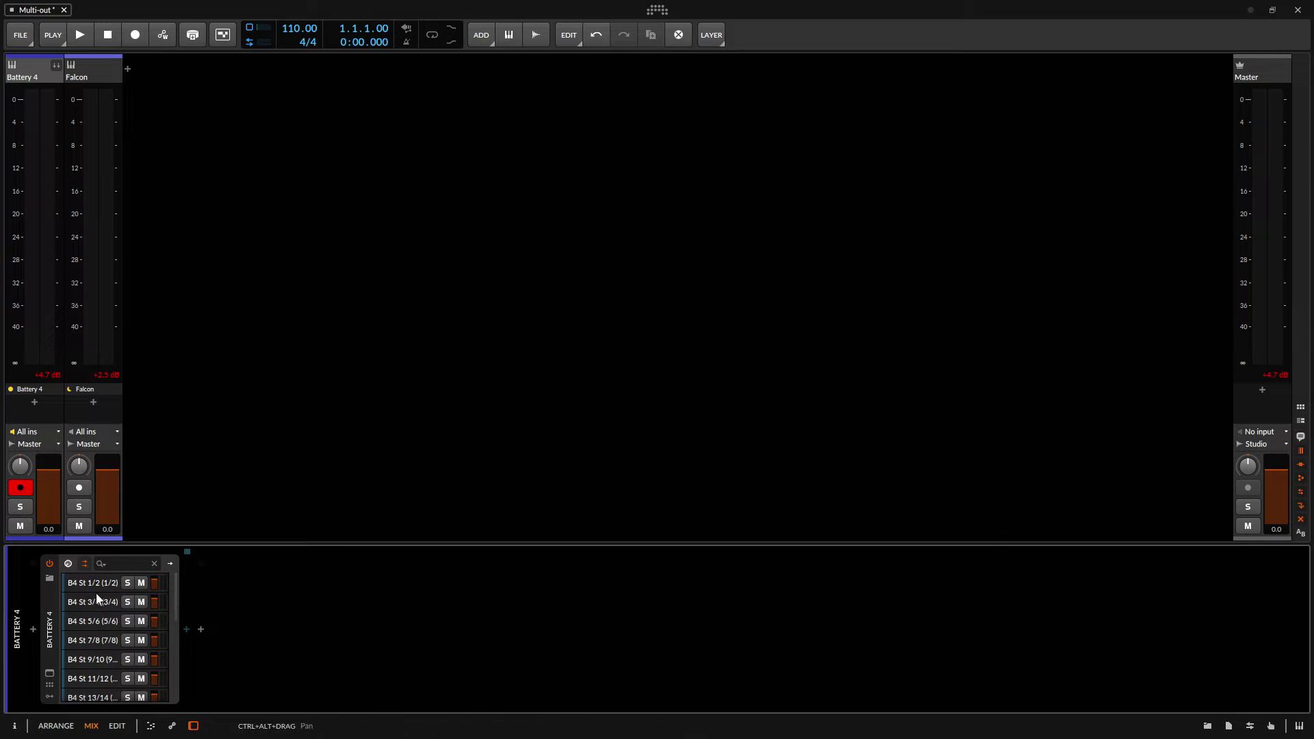
pyautogui.keyDown('shift'); pyautogui.click(92, 582); pyautogui.keyUp('shift')
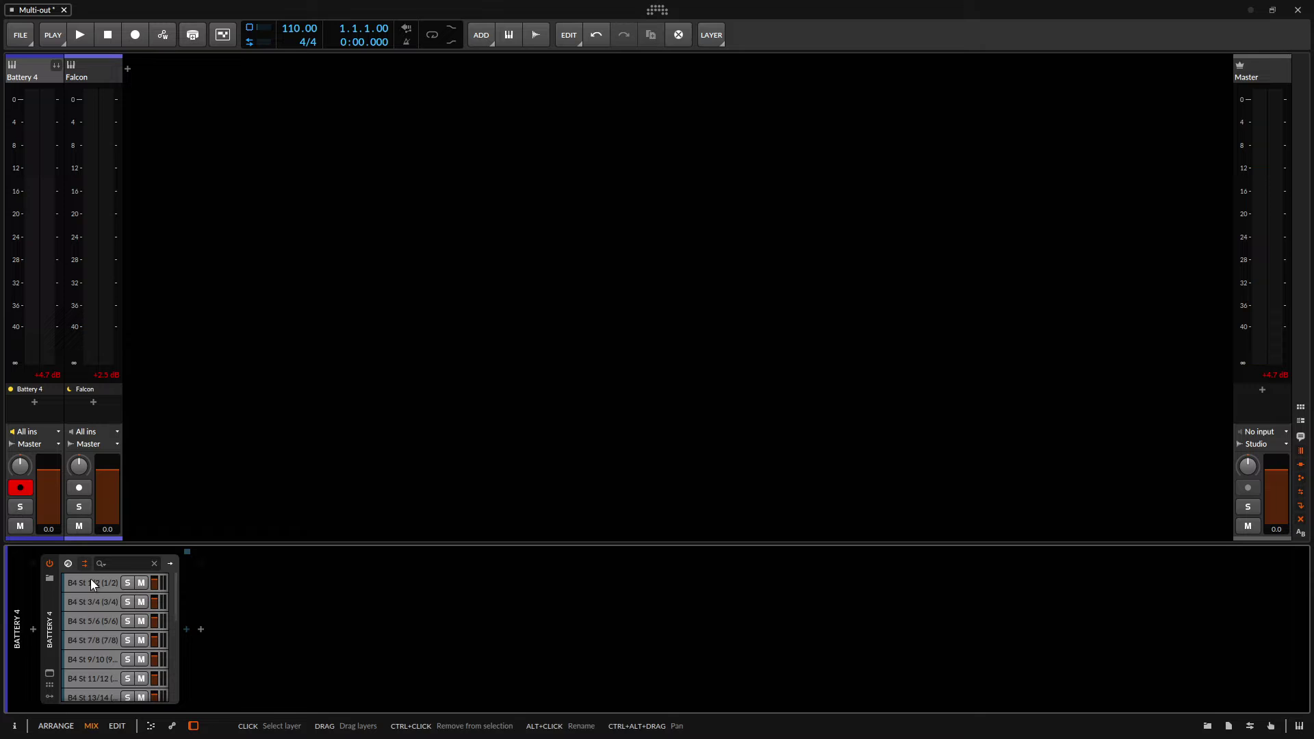
pyautogui.press('Delete')
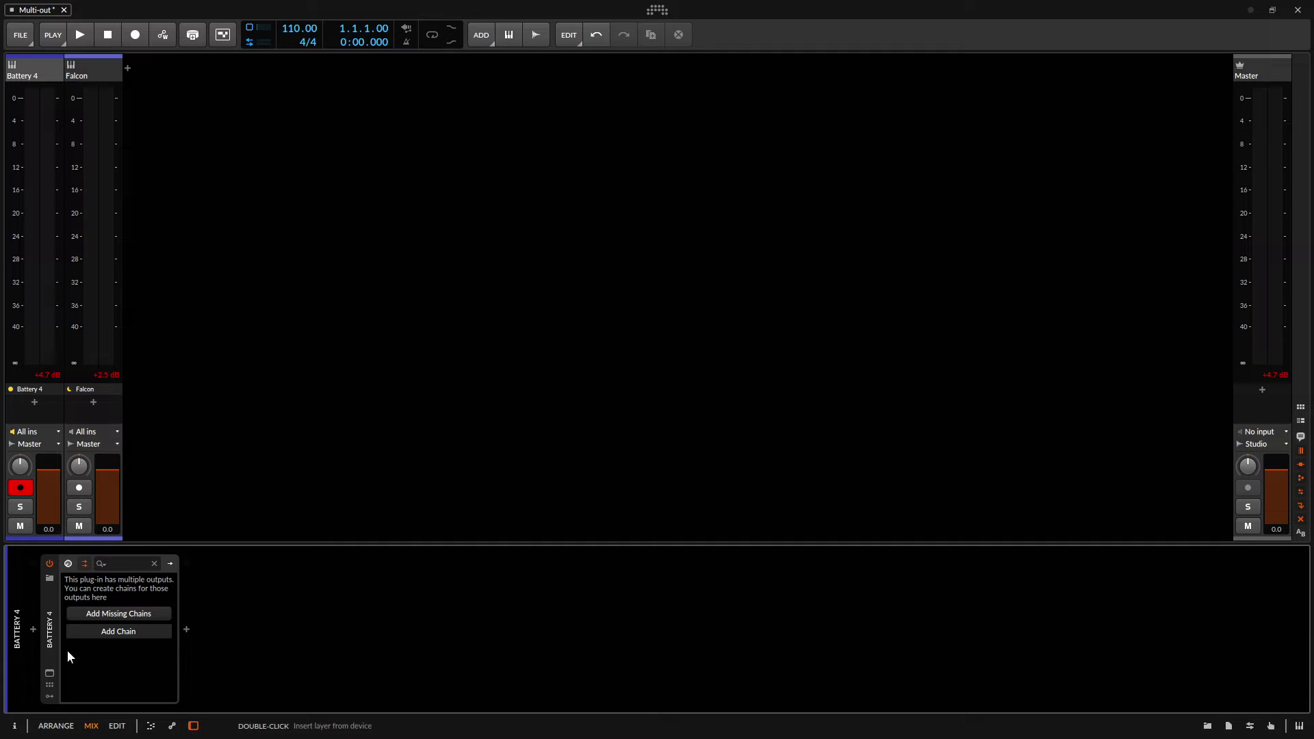
# Step: Open the Battery 4 plugin window briefly and close it again
pyautogui.click(49, 674)
pyautogui.click(717, 378)
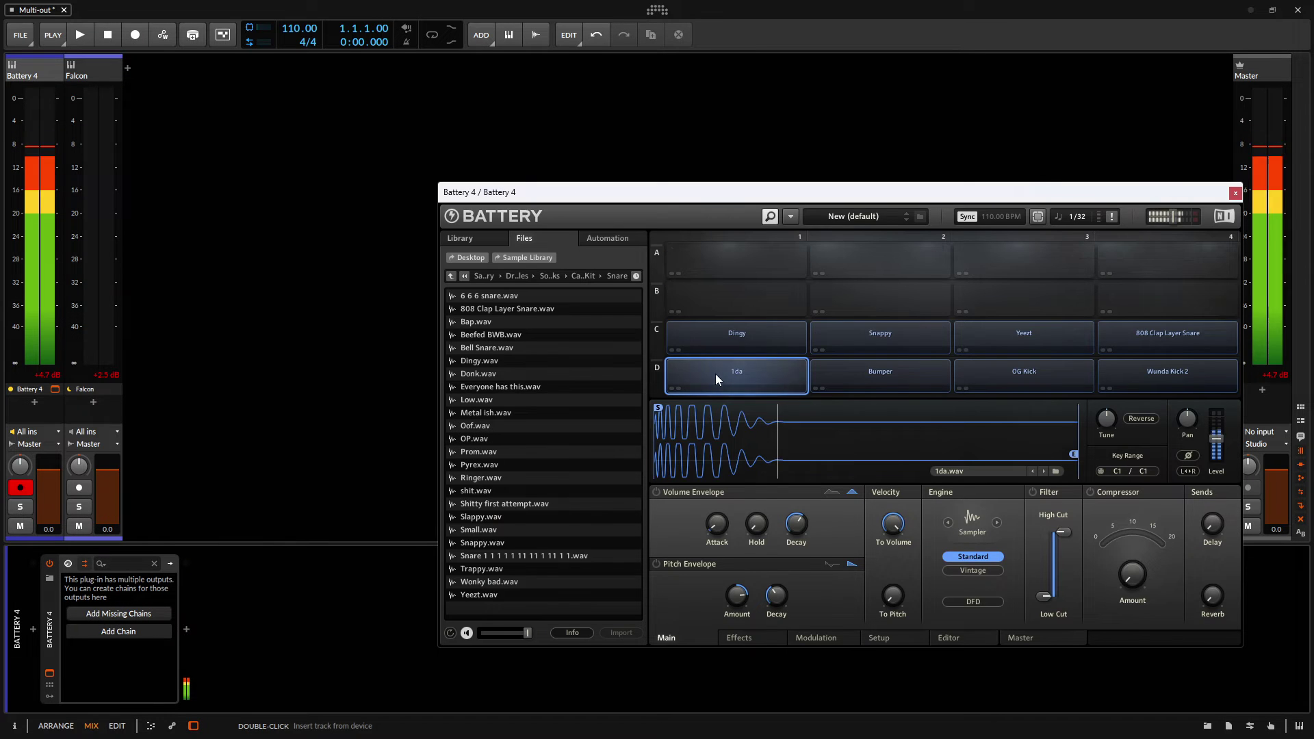
pyautogui.click(1235, 194)
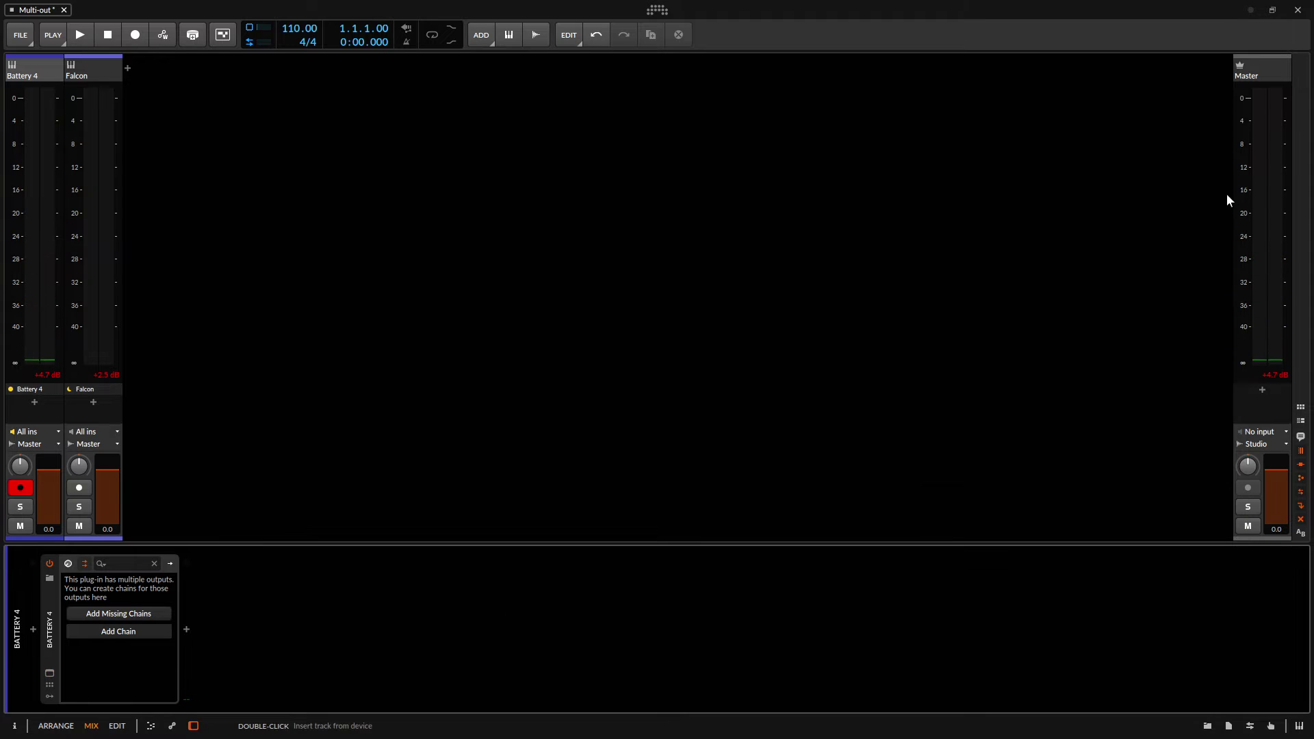
# Step: Add eight Battery 4 output chains, B4 St 1/2 through B4 St 15/16
pyautogui.click(115, 631)
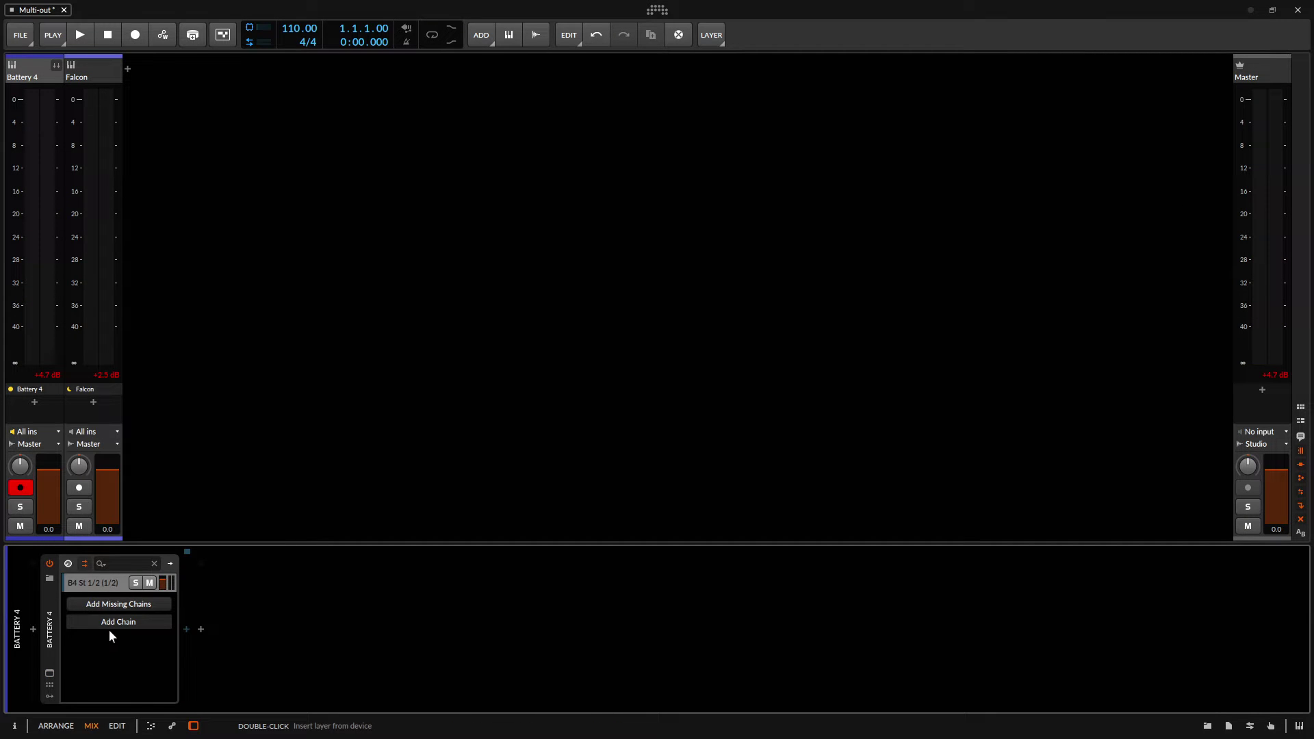
pyautogui.click(114, 621)
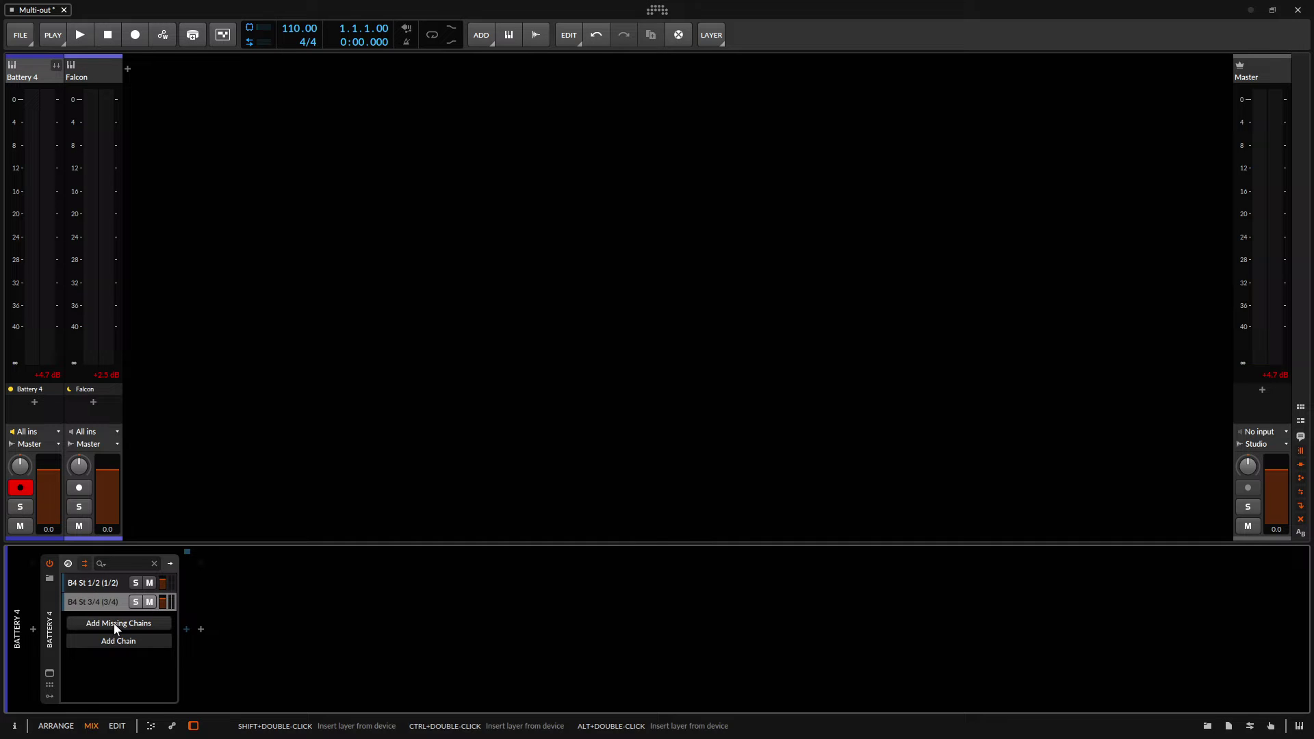
pyautogui.click(116, 640)
pyautogui.click(115, 660)
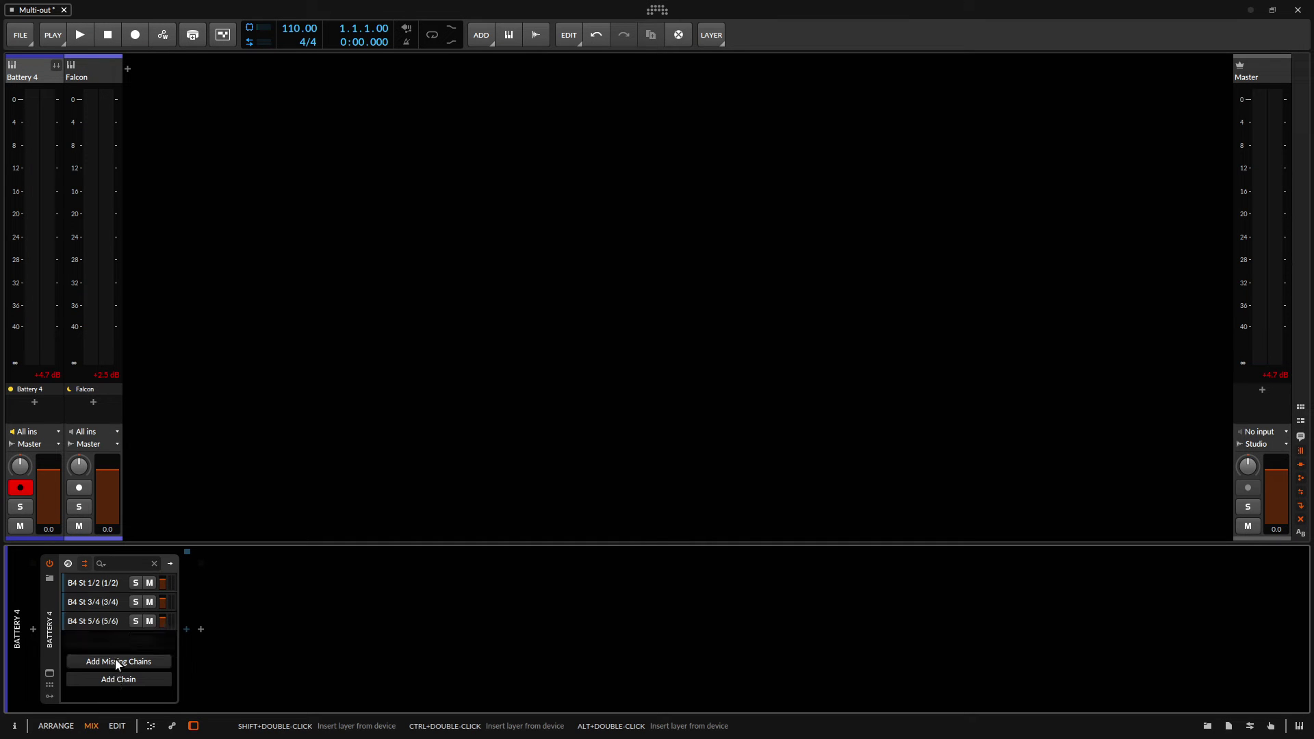
pyautogui.click(117, 676)
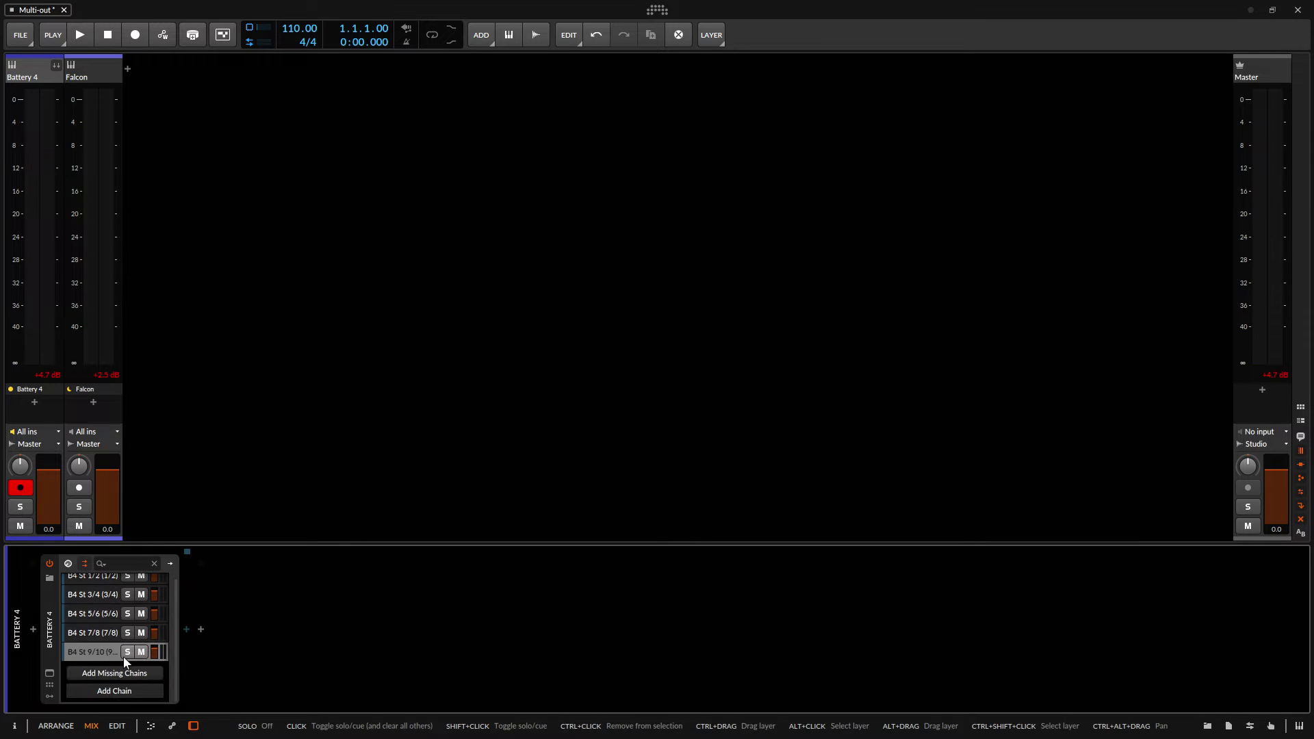
pyautogui.click(109, 692)
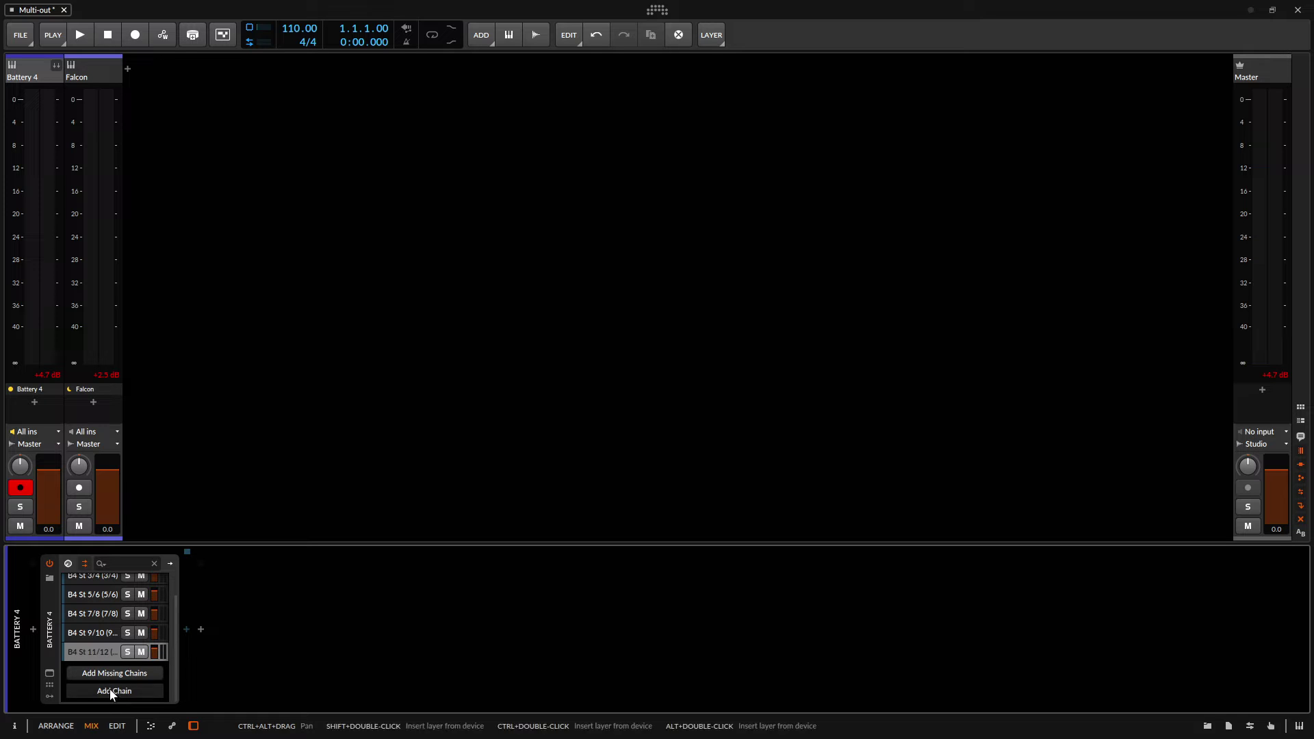
pyautogui.click(110, 688)
pyautogui.click(108, 691)
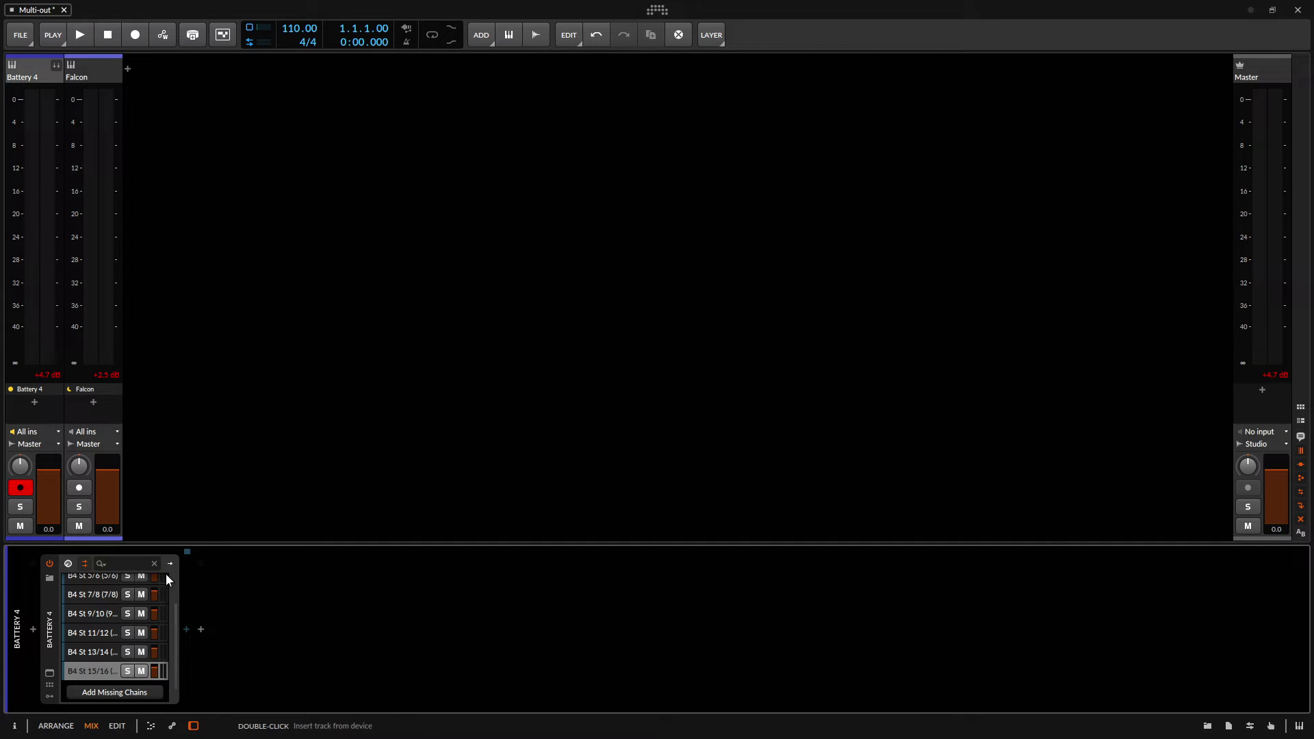
# Step: Reopen Battery 4 higher on screen and expand its output channels in the mixer
pyautogui.click(49, 673)
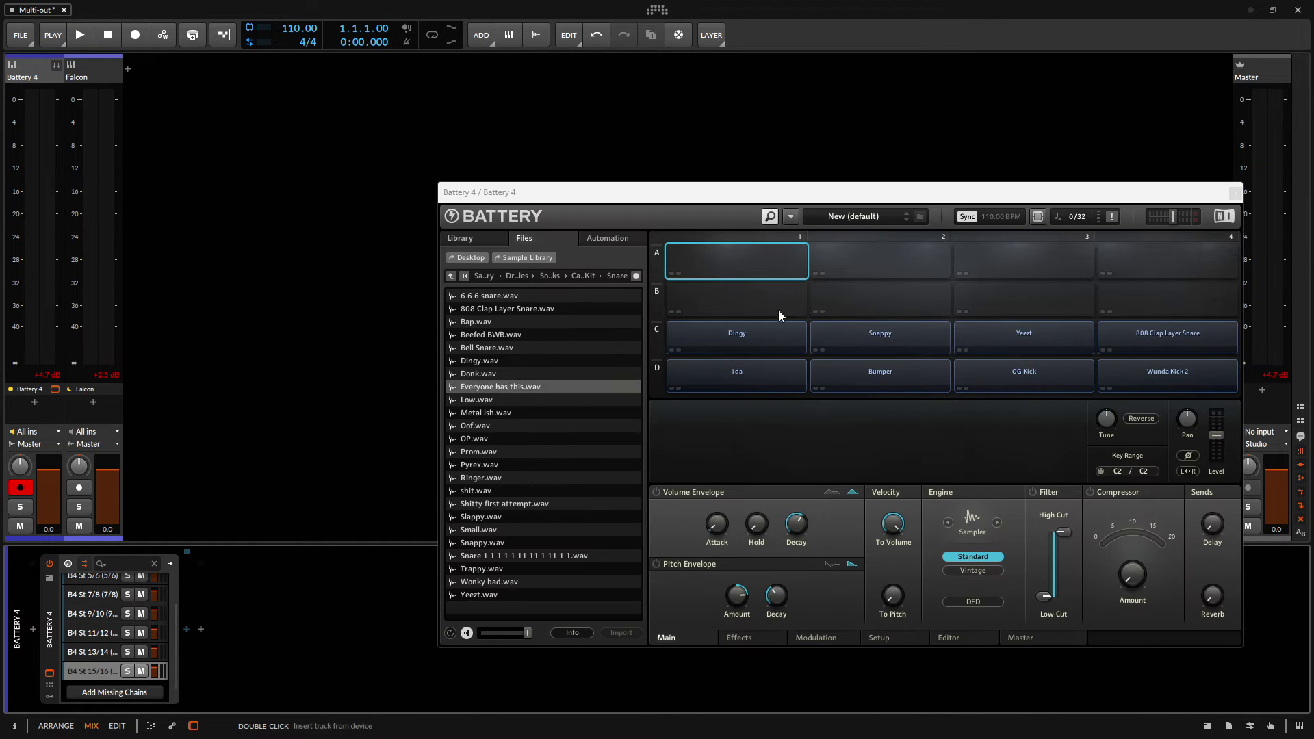
pyautogui.moveTo(848, 189); pyautogui.dragTo(907, 170)
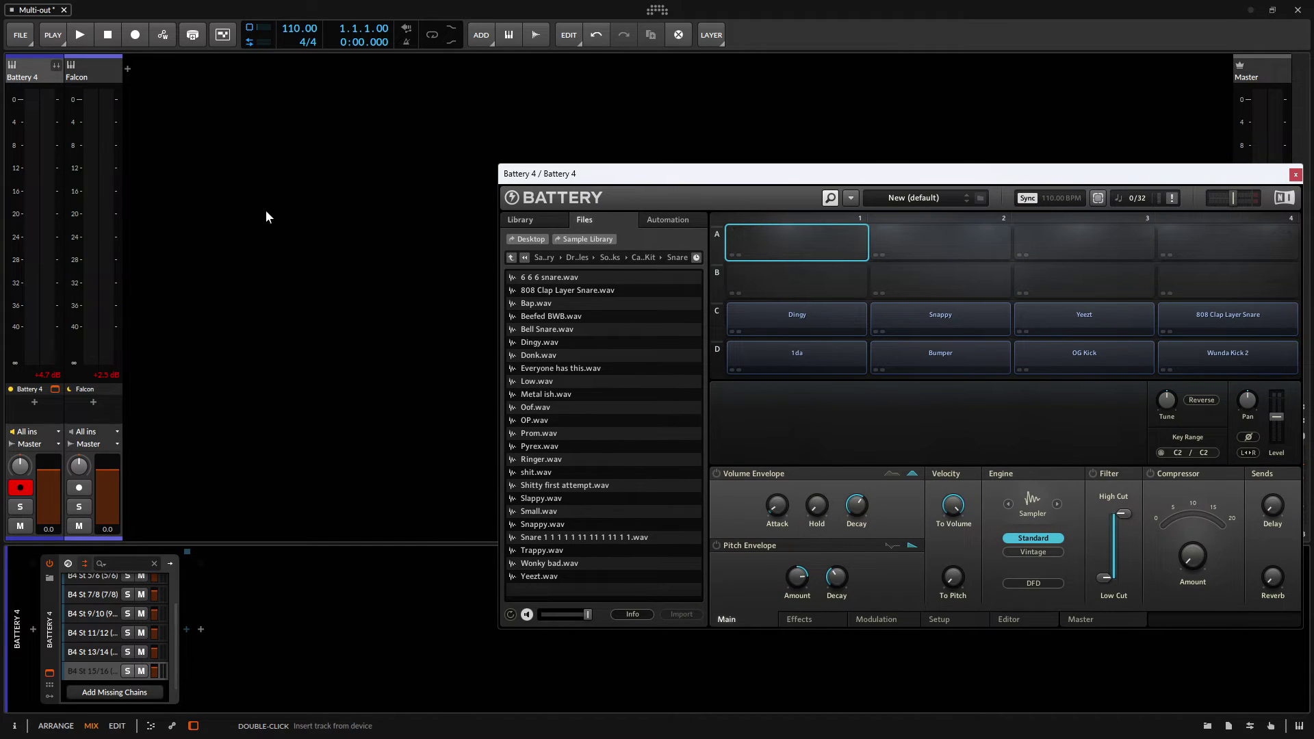
pyautogui.click(55, 68)
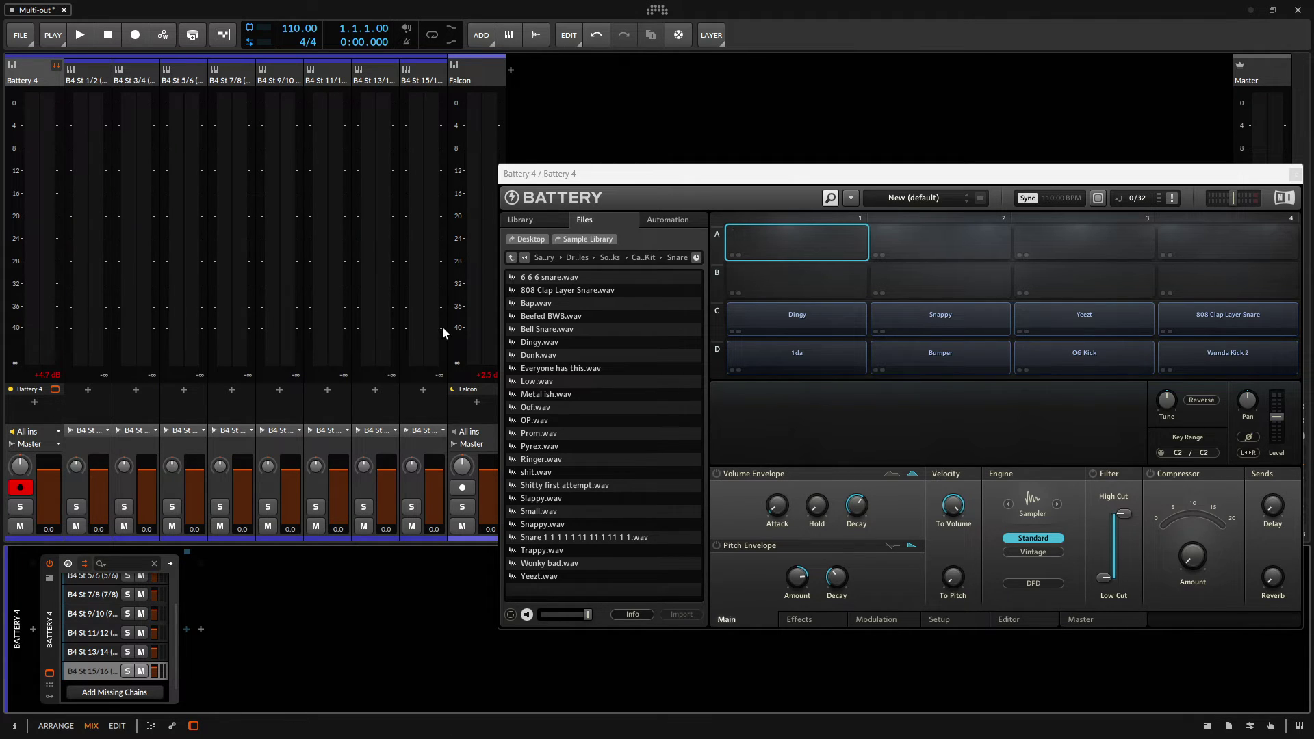
# Step: Audition pads D1–D4 and C1–C4, then Bumper again, watching their B4 St channels
pyautogui.click(809, 356)
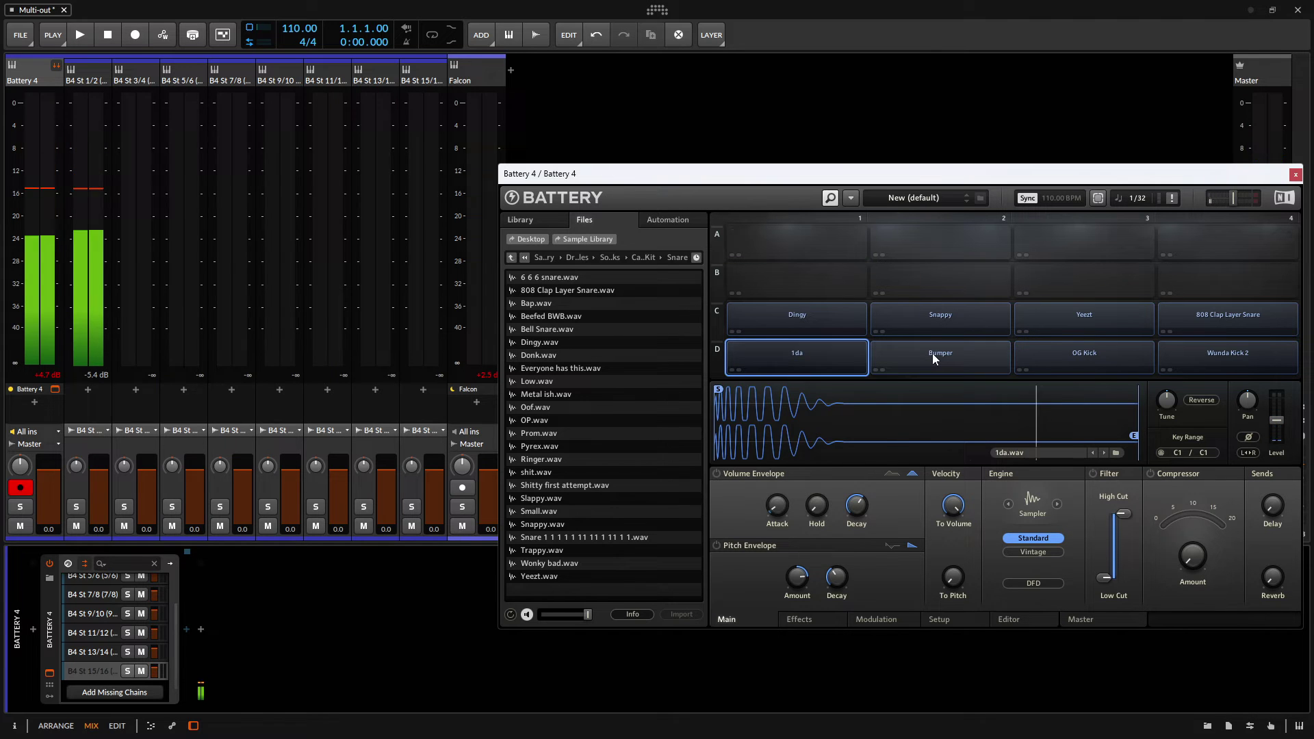
pyautogui.click(932, 353)
pyautogui.click(1086, 357)
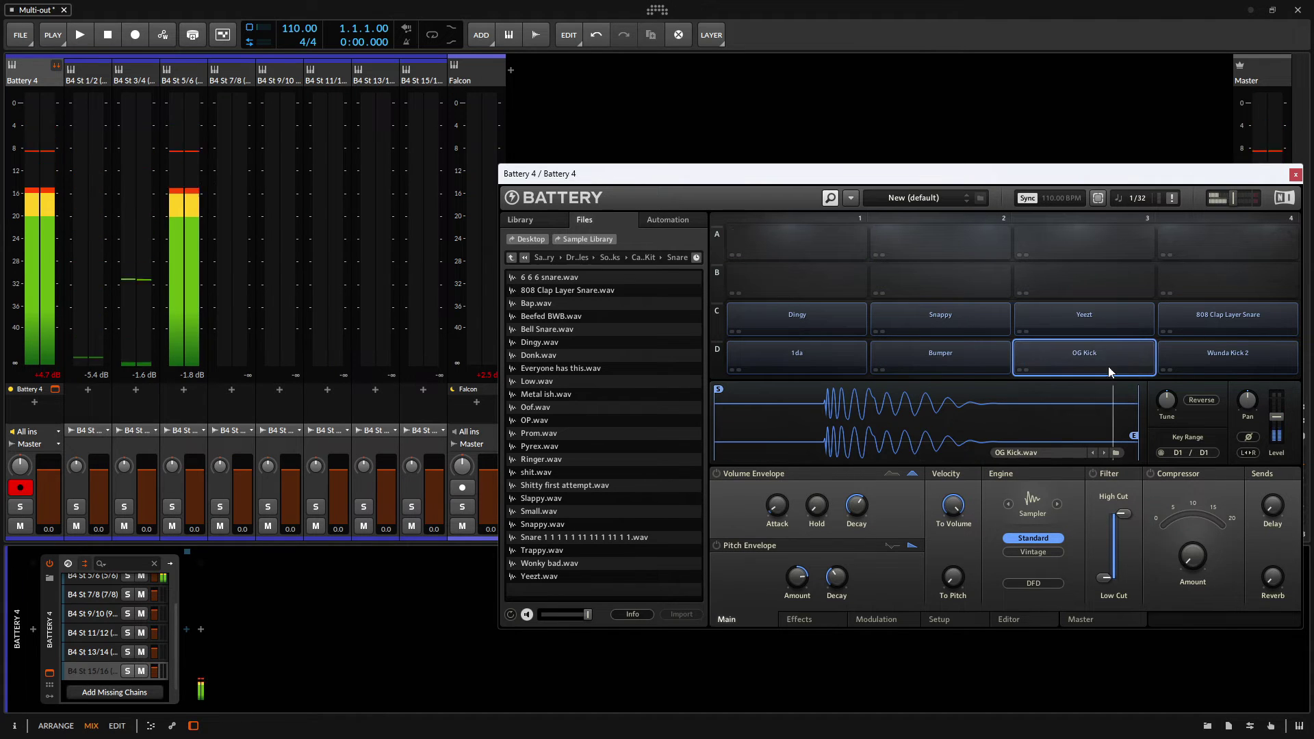
pyautogui.click(1221, 353)
pyautogui.click(799, 317)
pyautogui.click(925, 323)
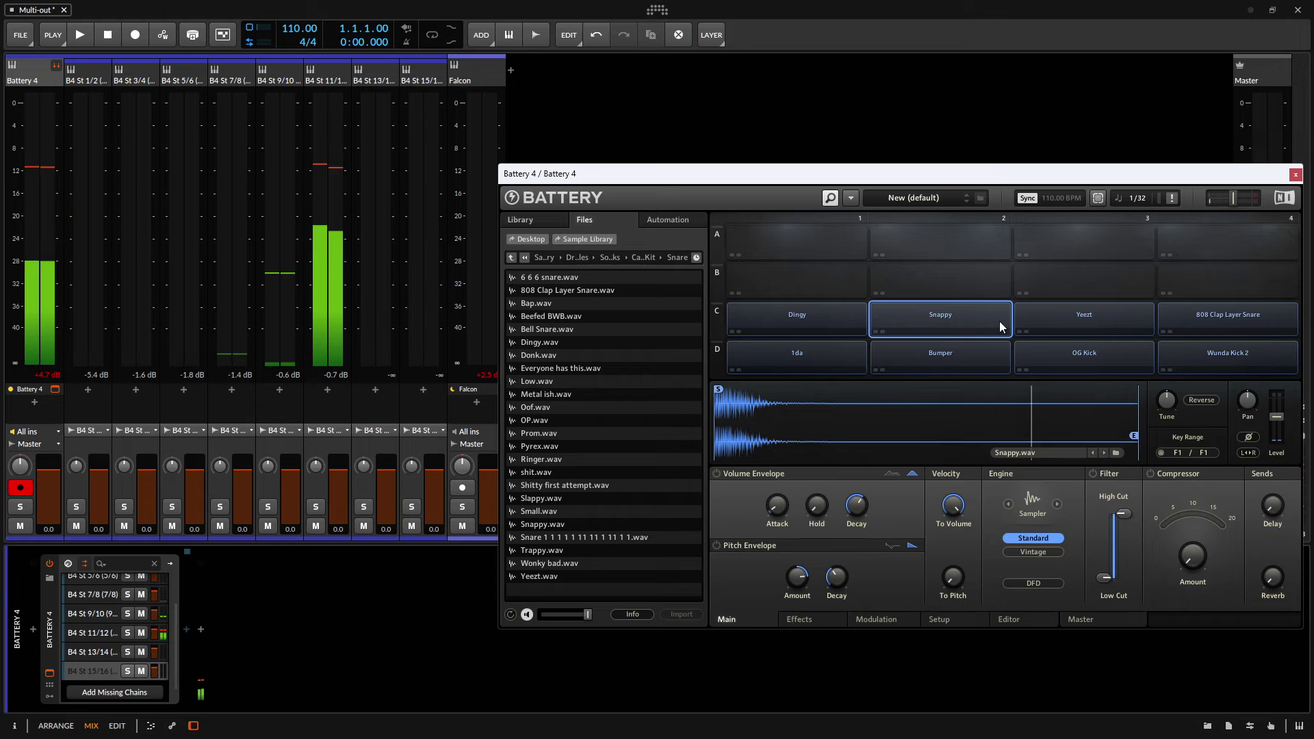
pyautogui.click(1061, 318)
pyautogui.click(1205, 319)
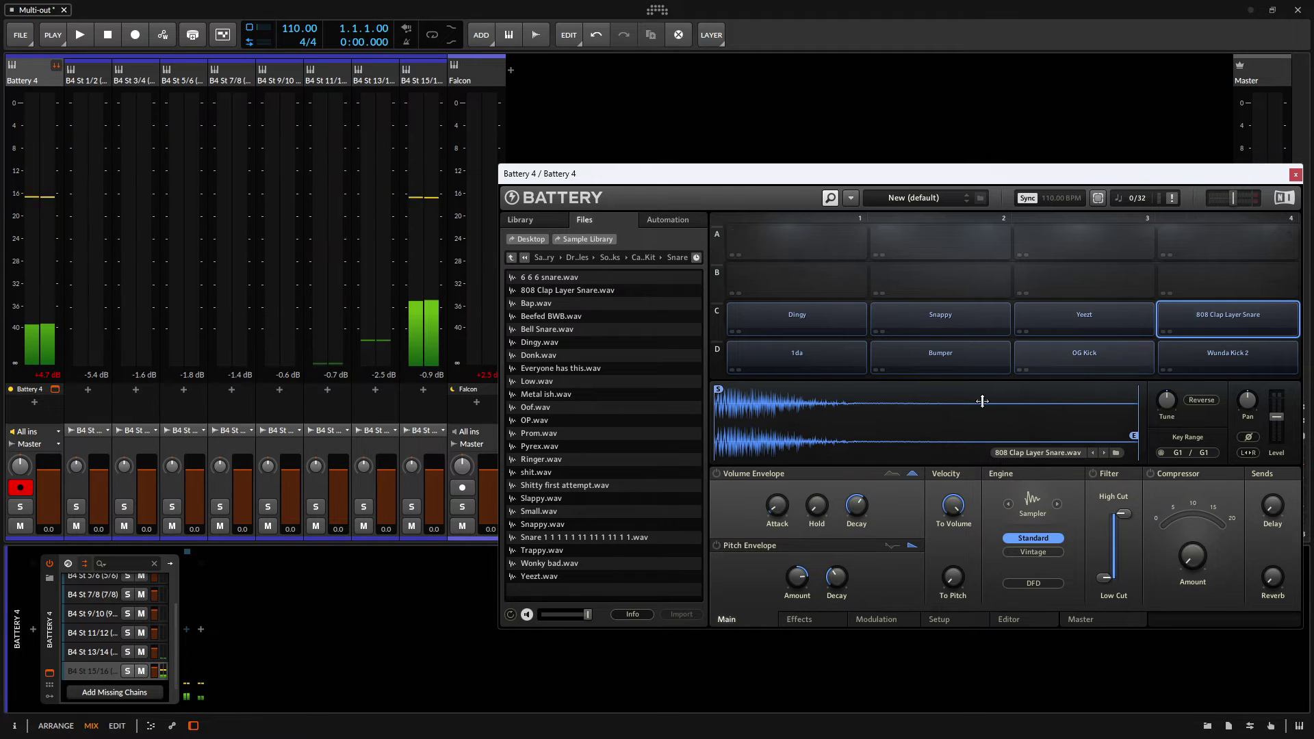
pyautogui.click(934, 357)
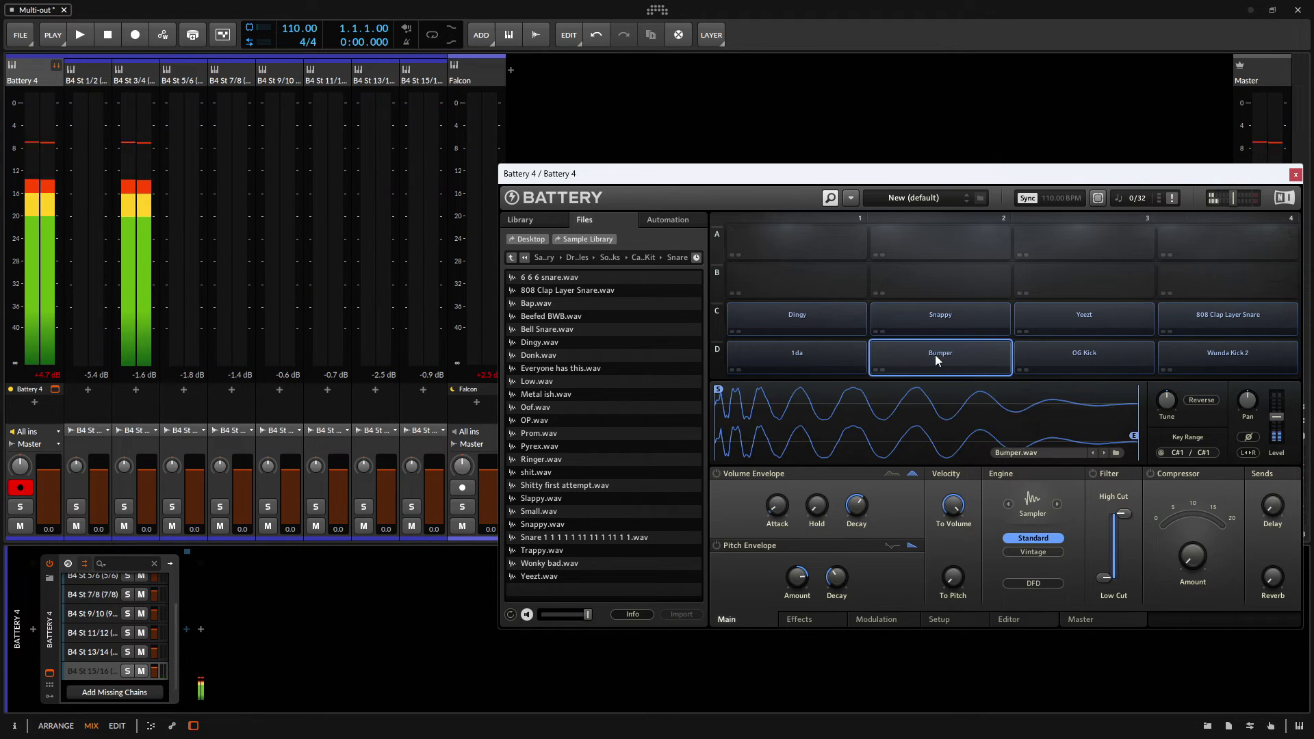
# Step: Confirm the Bumper pad's Direct Out is still St 3/4, then close Battery 4
pyautogui.rightClick(936, 354)
pyautogui.moveTo(1038, 514)
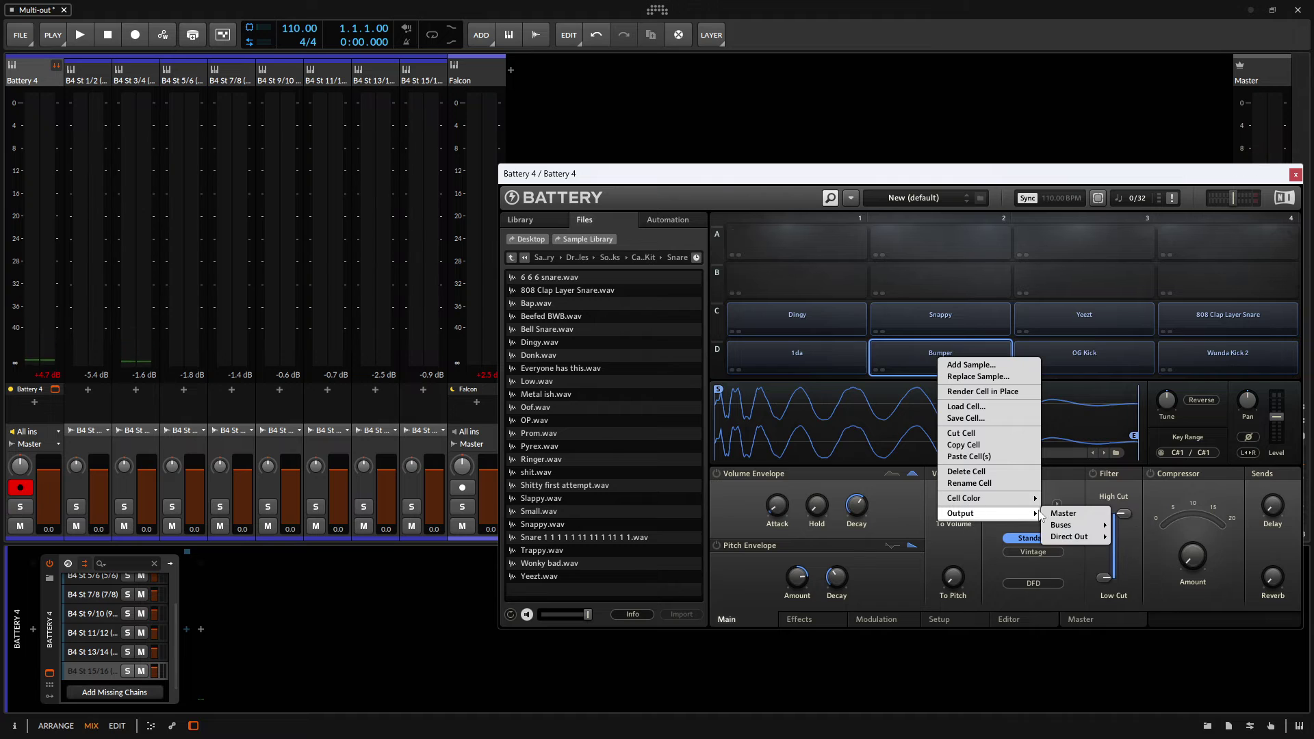
pyautogui.moveTo(1072, 541)
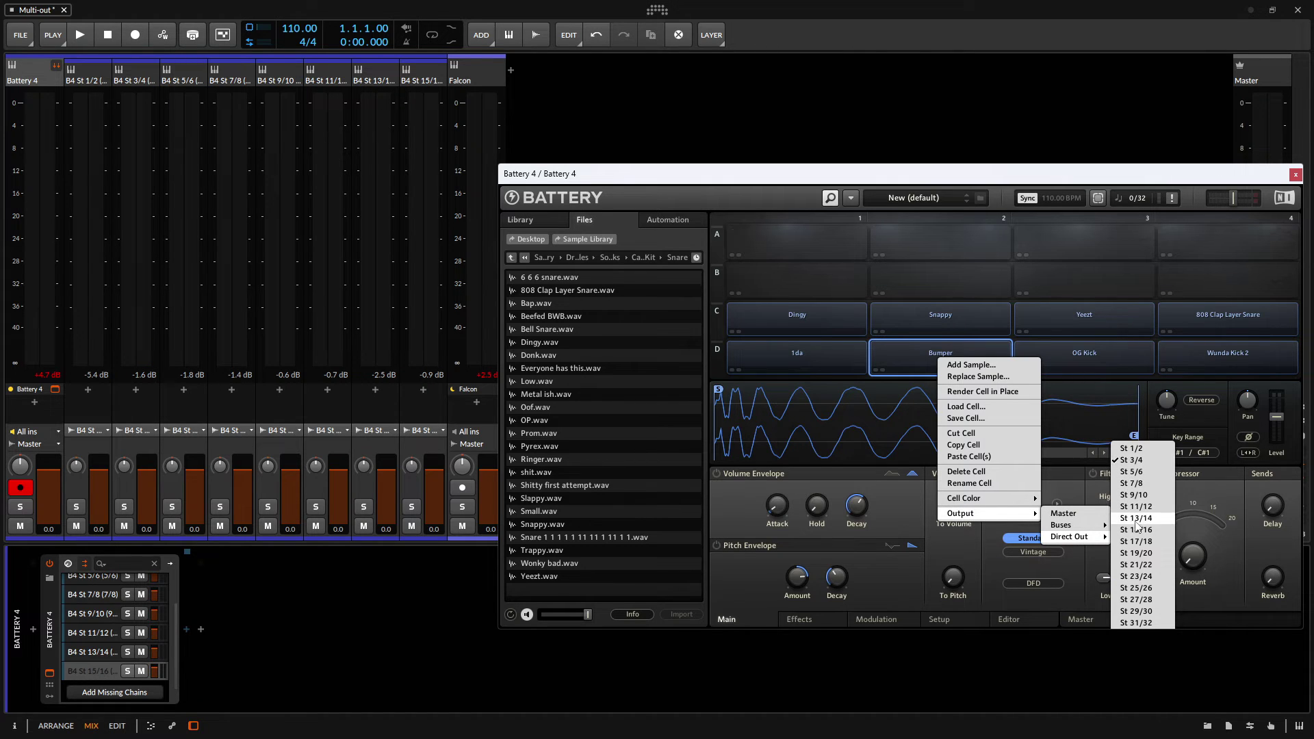
pyautogui.click(976, 549)
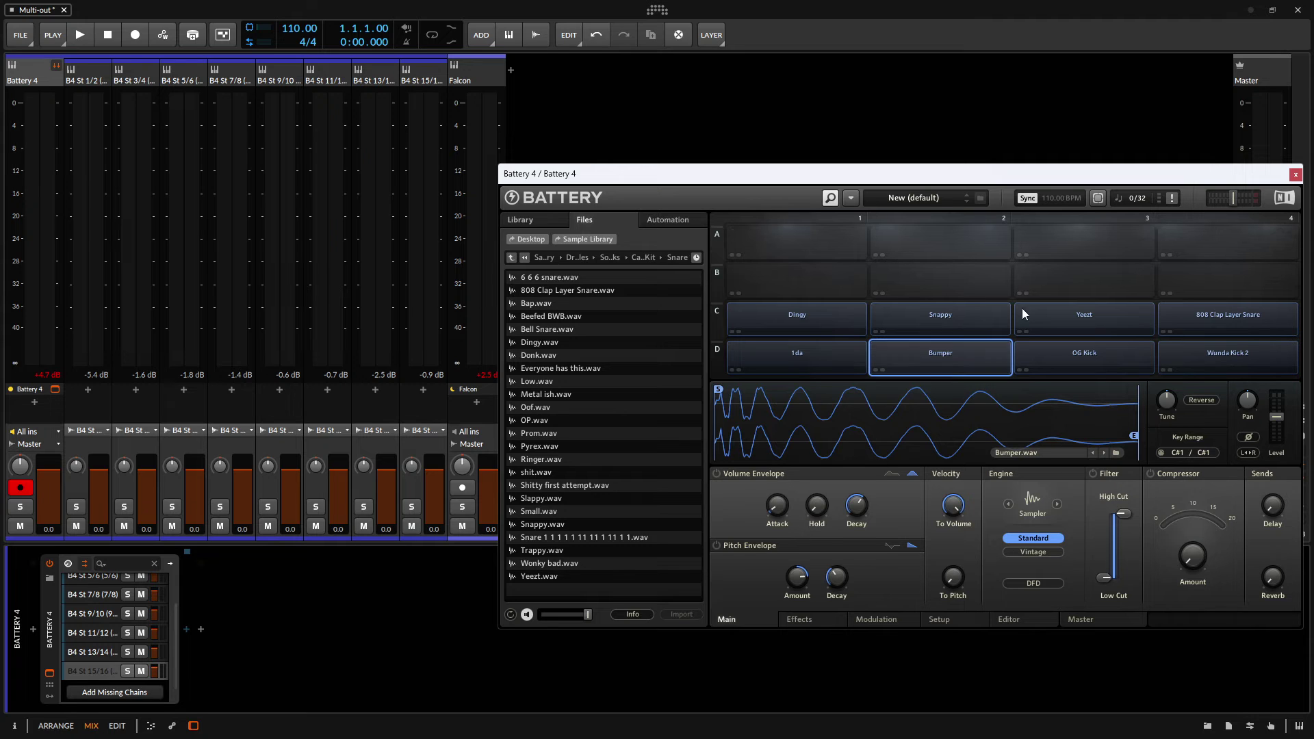
pyautogui.click(1296, 175)
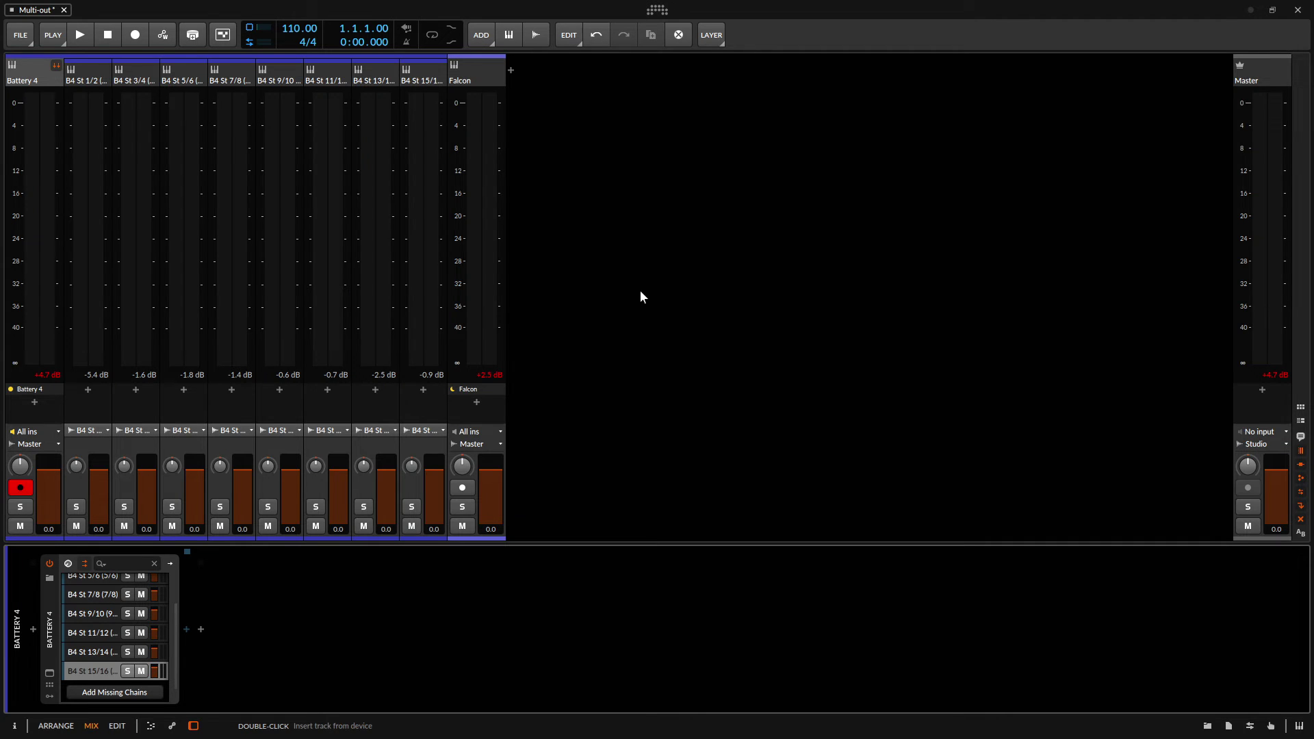
# Step: Switch to the Arrange view and open the Falcon track's plugin window
pyautogui.hotkey('alt', '1')
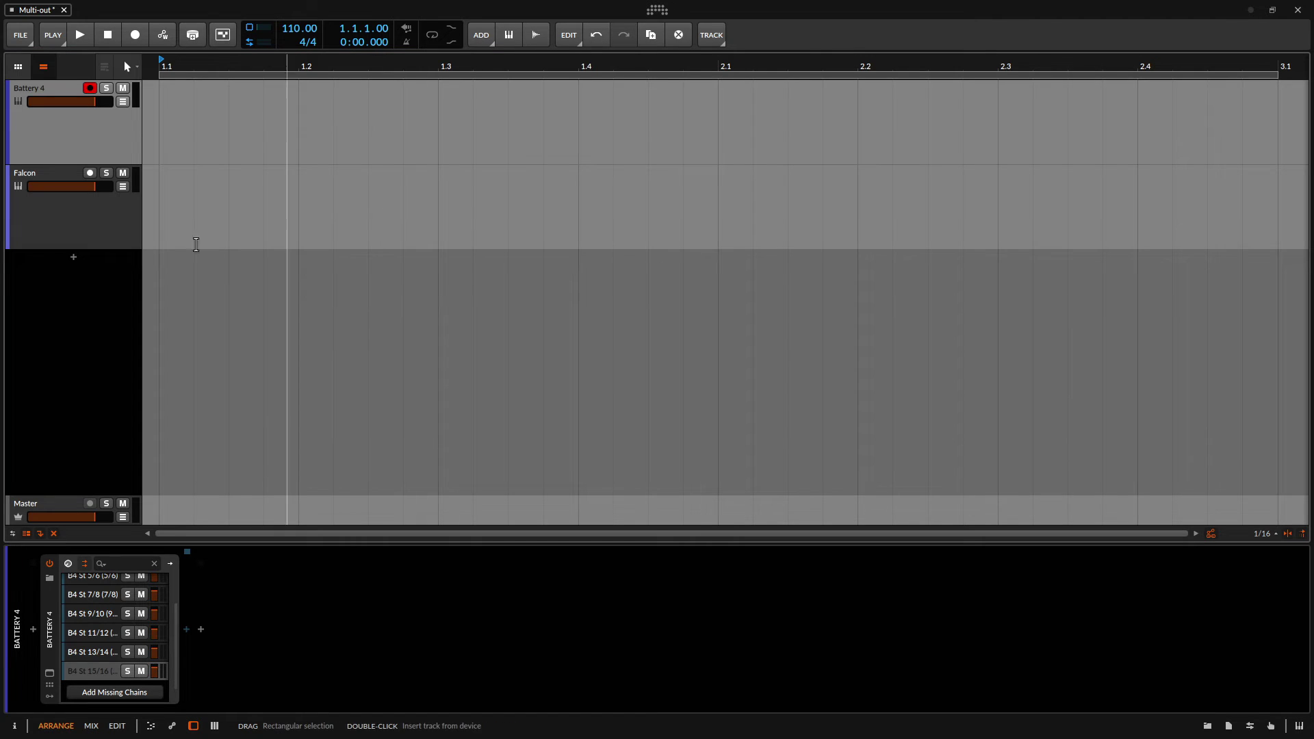
pyautogui.click(57, 219)
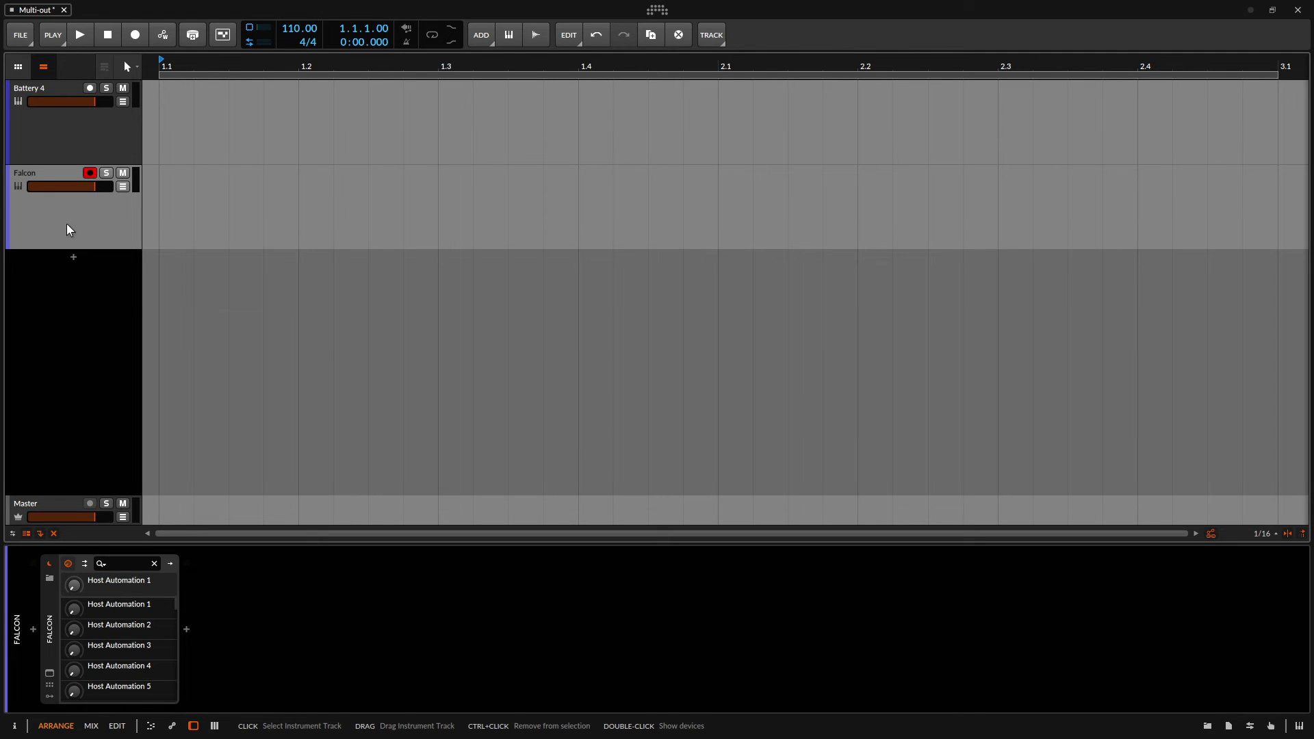
pyautogui.doubleClick(67, 229)
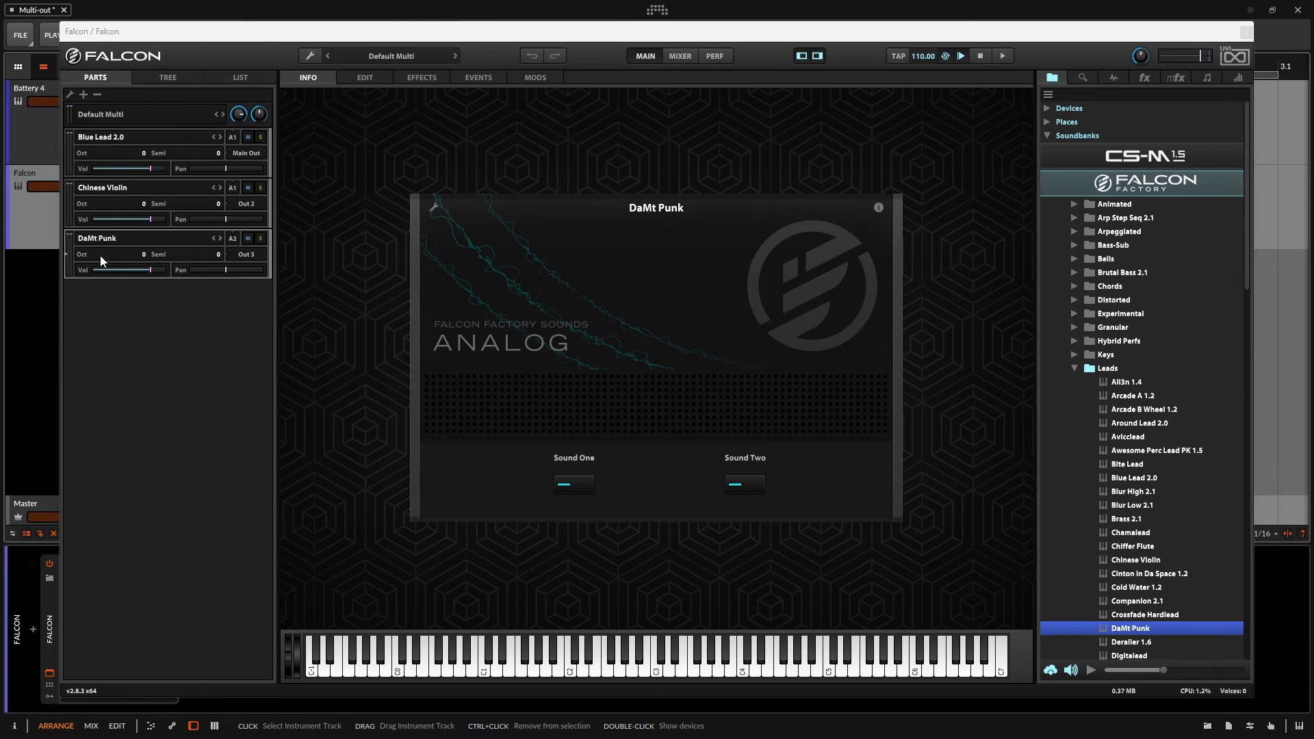
# Step: Route the Chinese Violin and DaMt Punk parts to Main Out
pyautogui.click(249, 204)
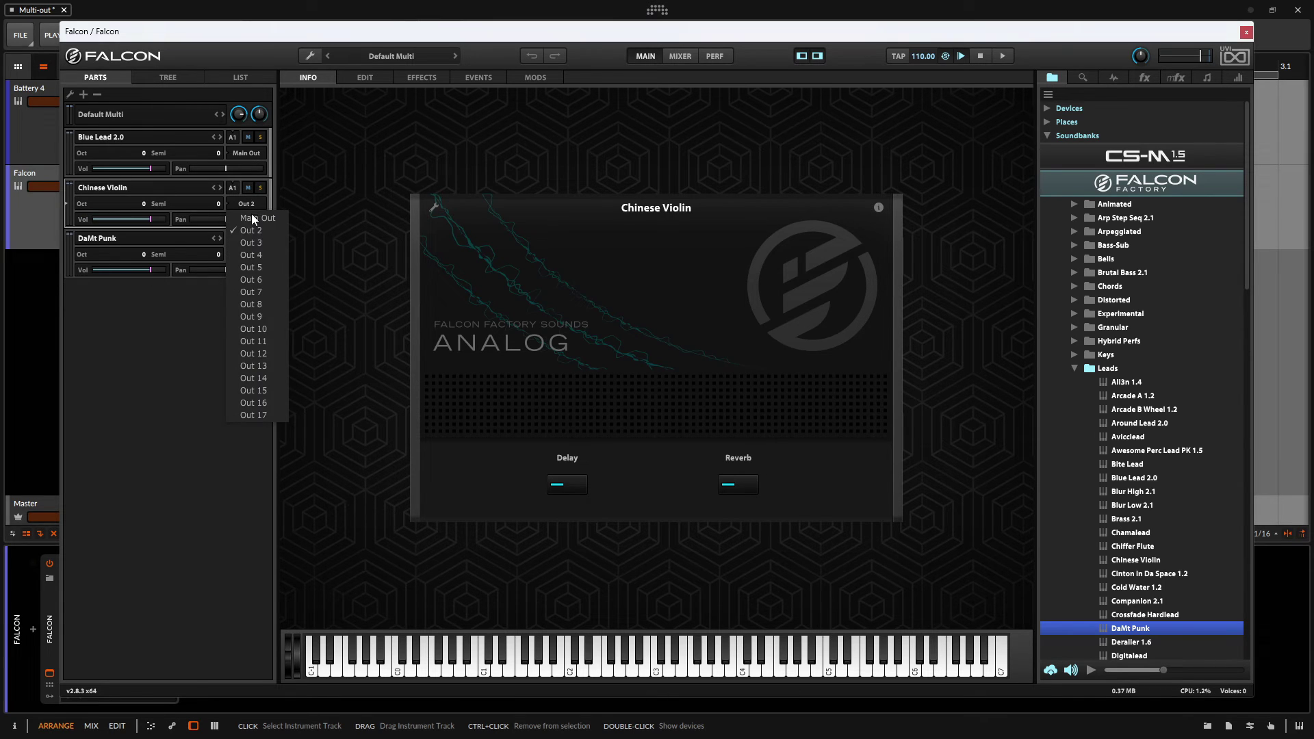
pyautogui.click(251, 219)
pyautogui.click(249, 256)
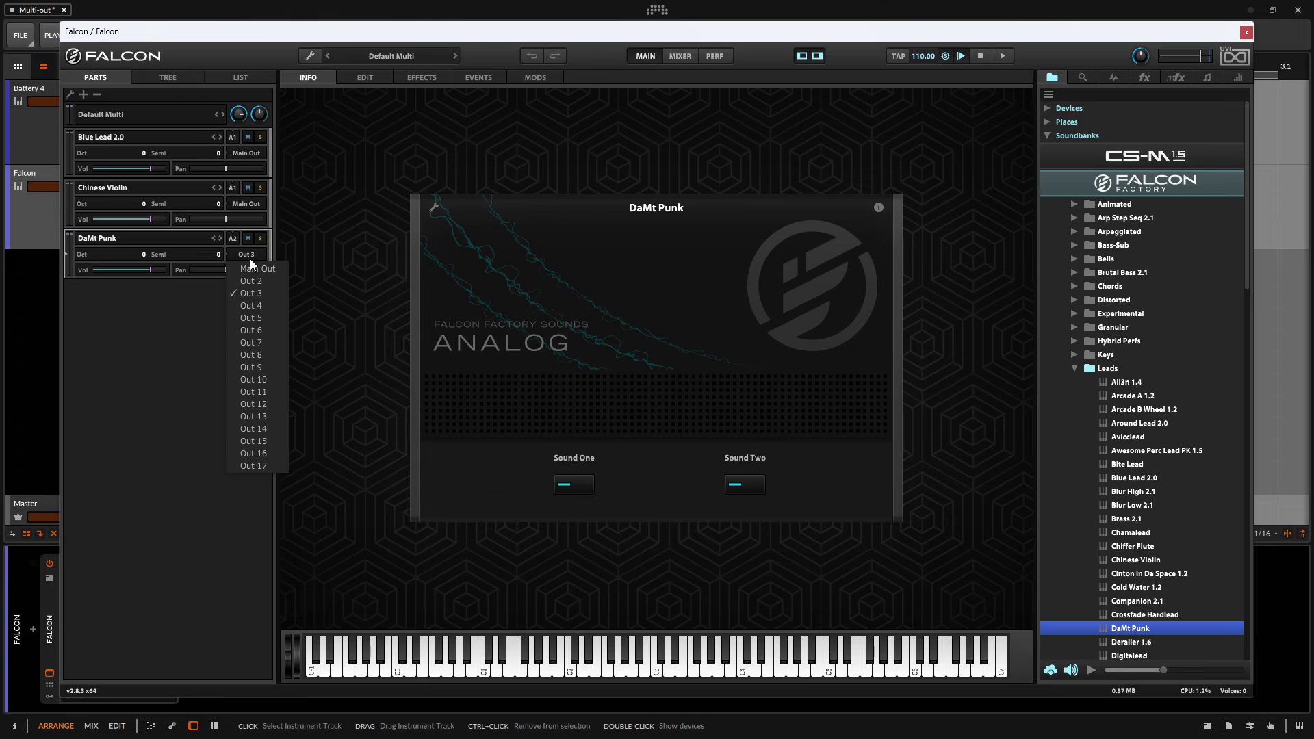
pyautogui.click(252, 268)
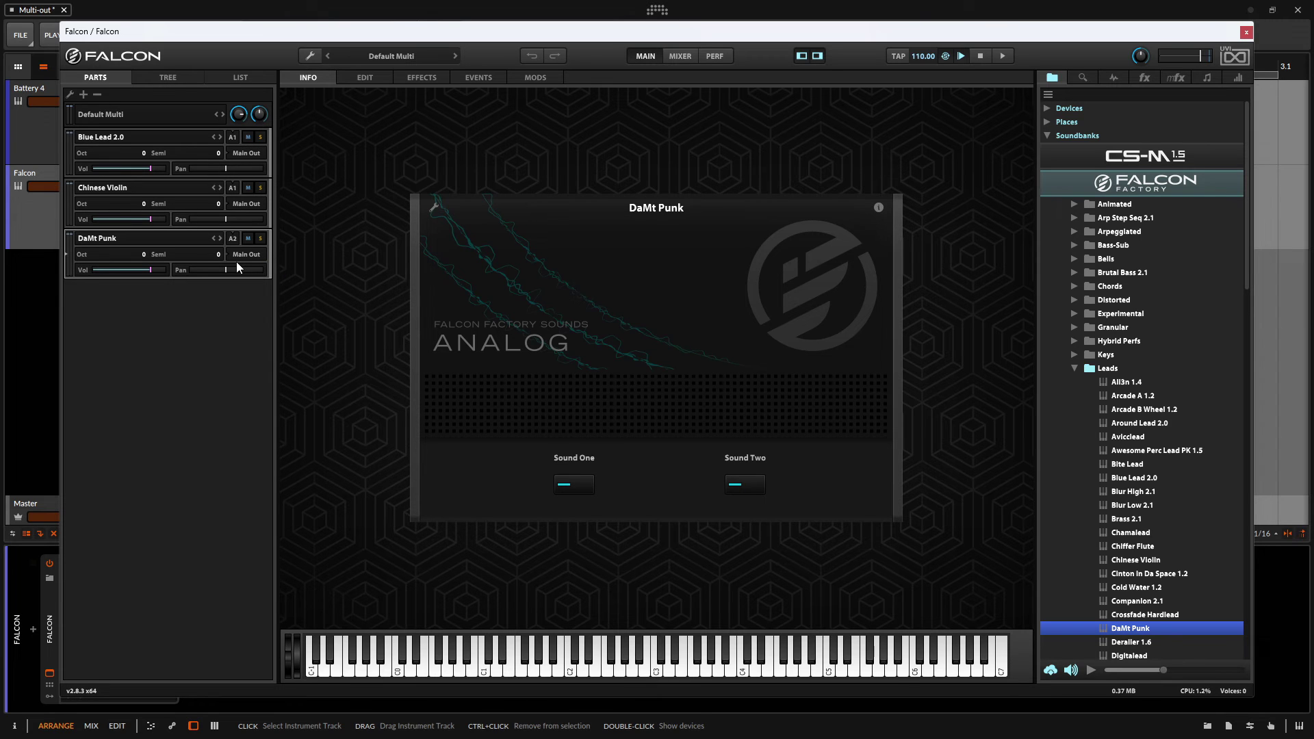
# Step: Set Chinese Violin and DaMt Punk to receive MIDI on Omni
pyautogui.click(232, 188)
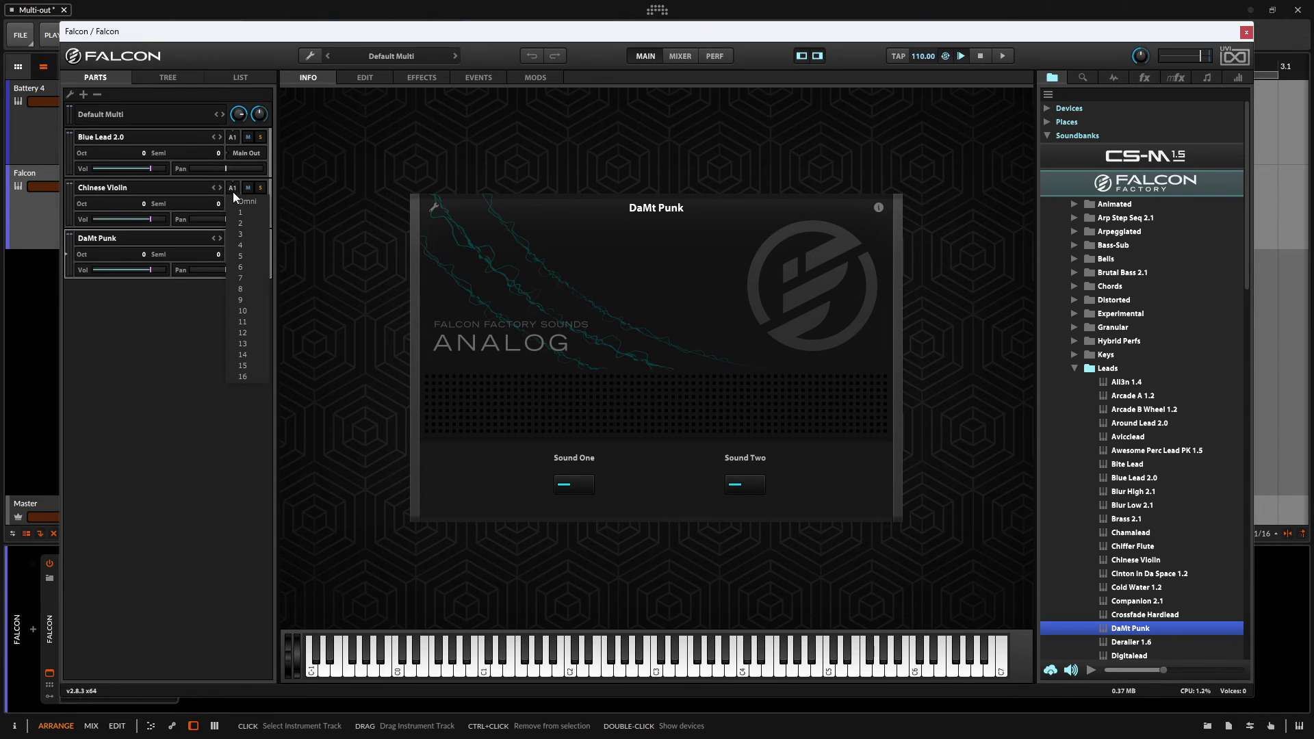
pyautogui.click(246, 201)
pyautogui.click(233, 239)
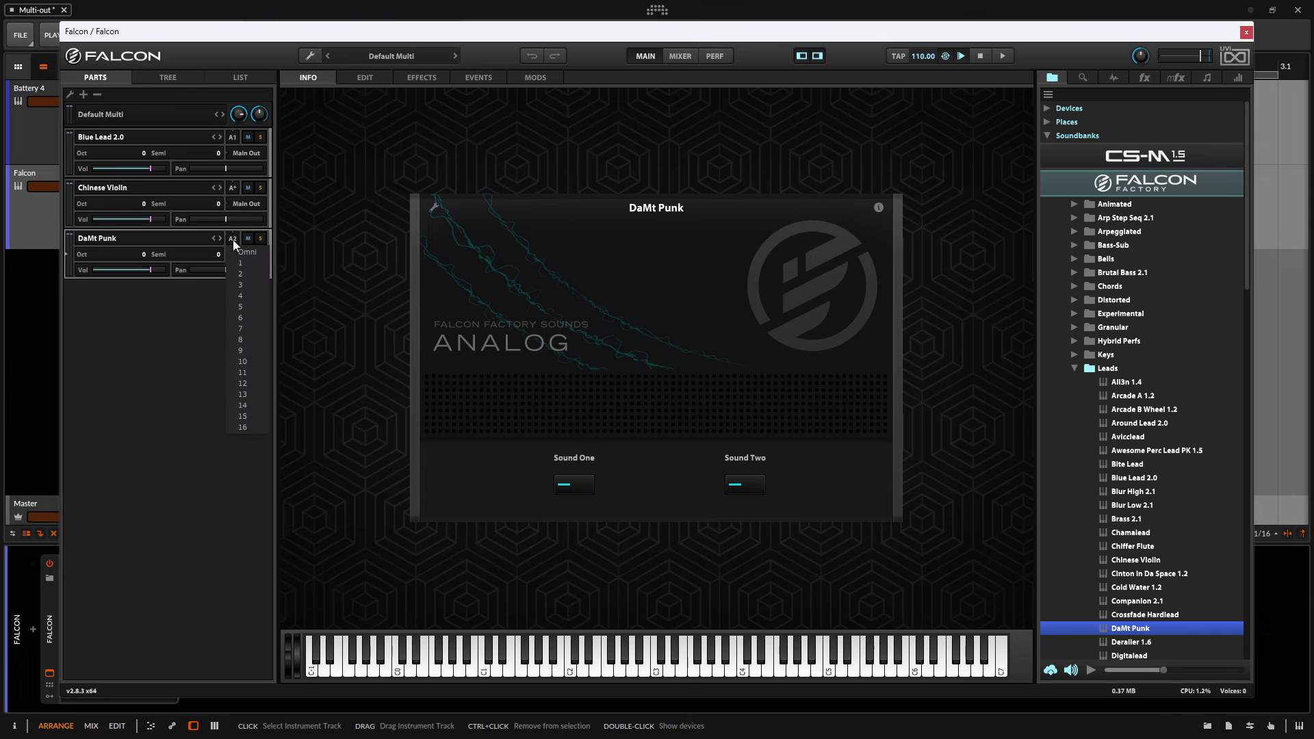
pyautogui.click(245, 252)
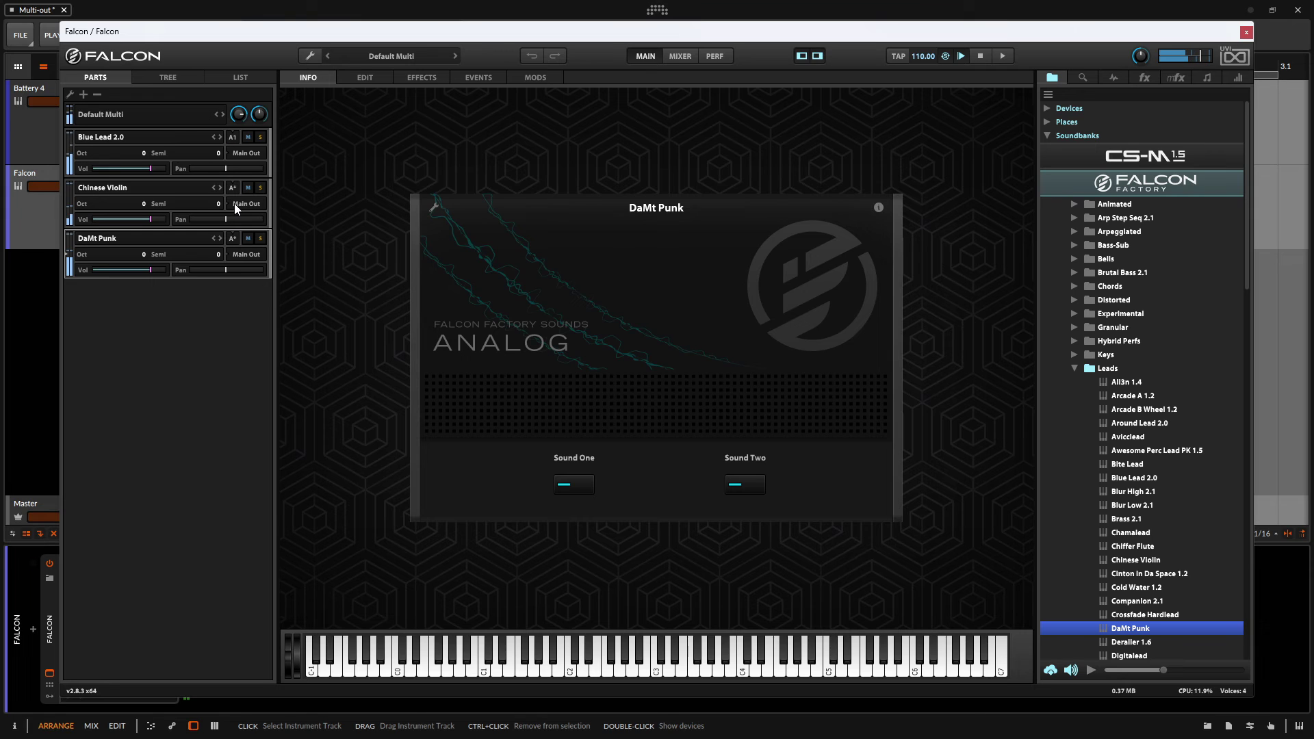
# Step: Close Falcon, switch to the Mix view, and collapse Battery 4's output channels
pyautogui.click(1246, 33)
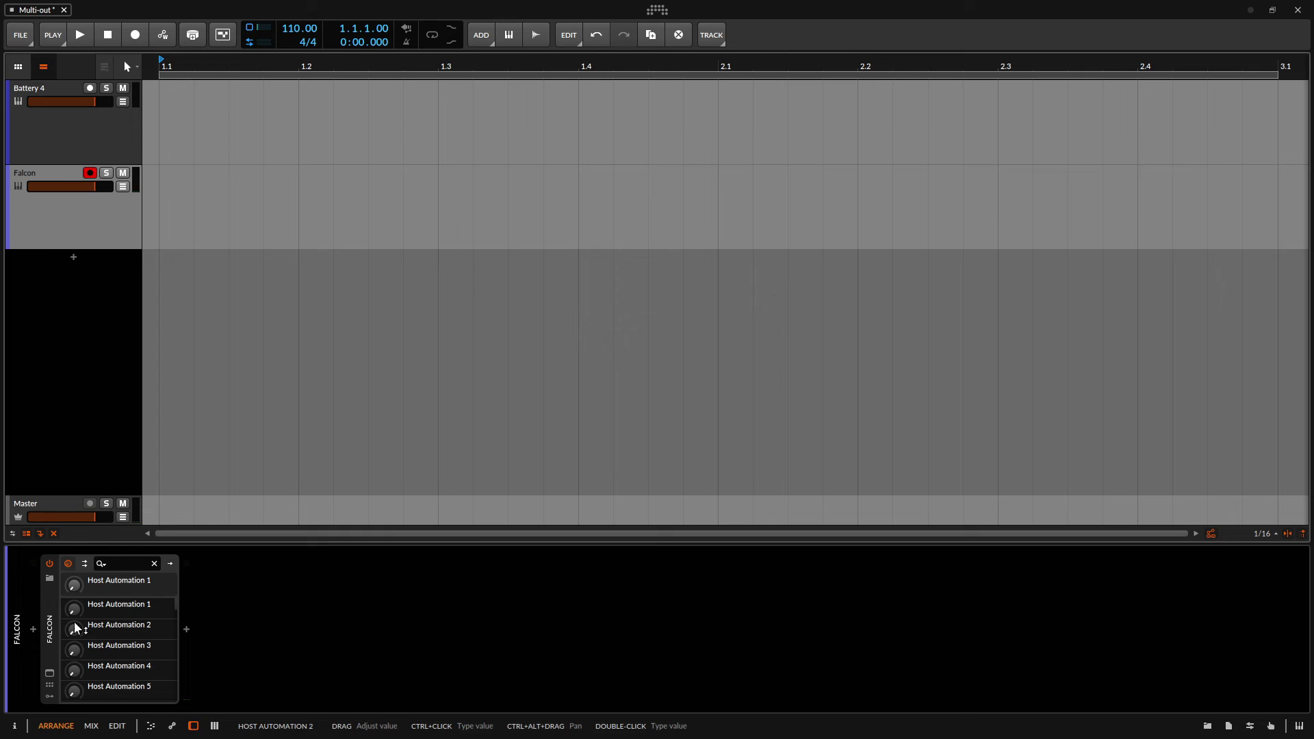
pyautogui.hotkey('alt', '2')
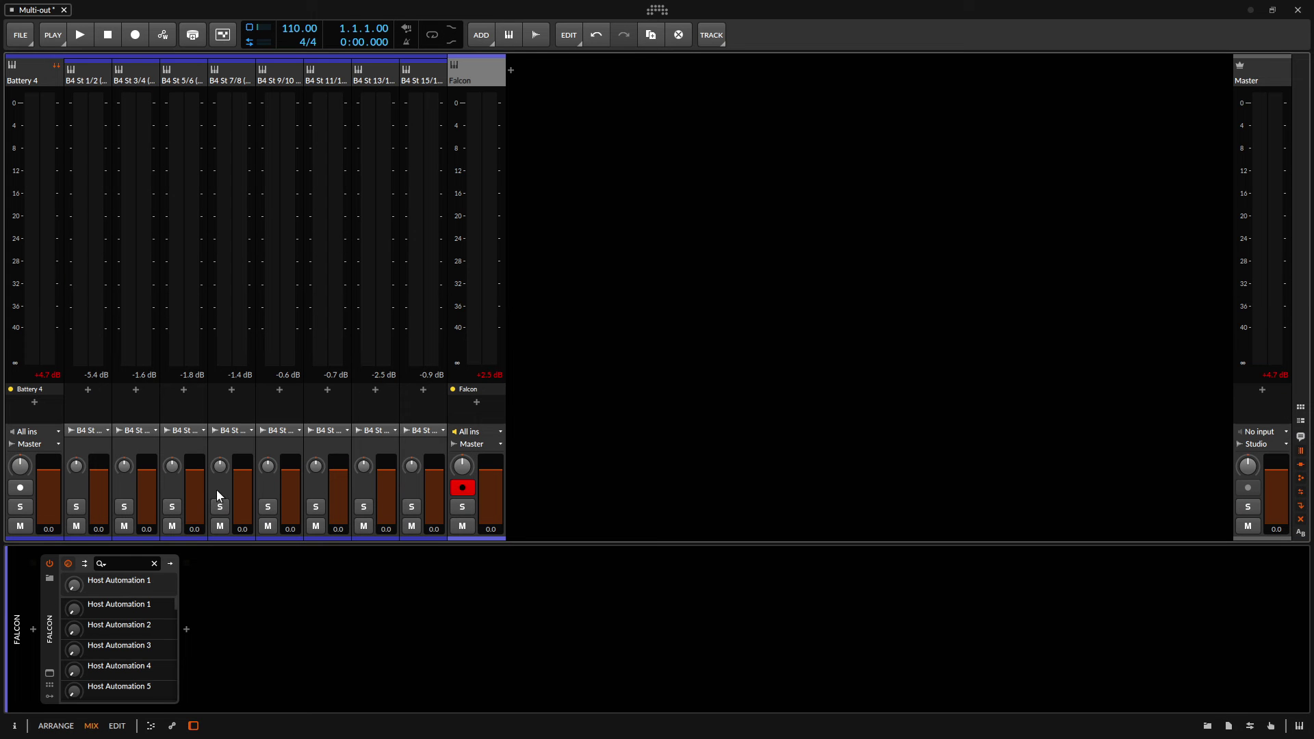
pyautogui.click(56, 65)
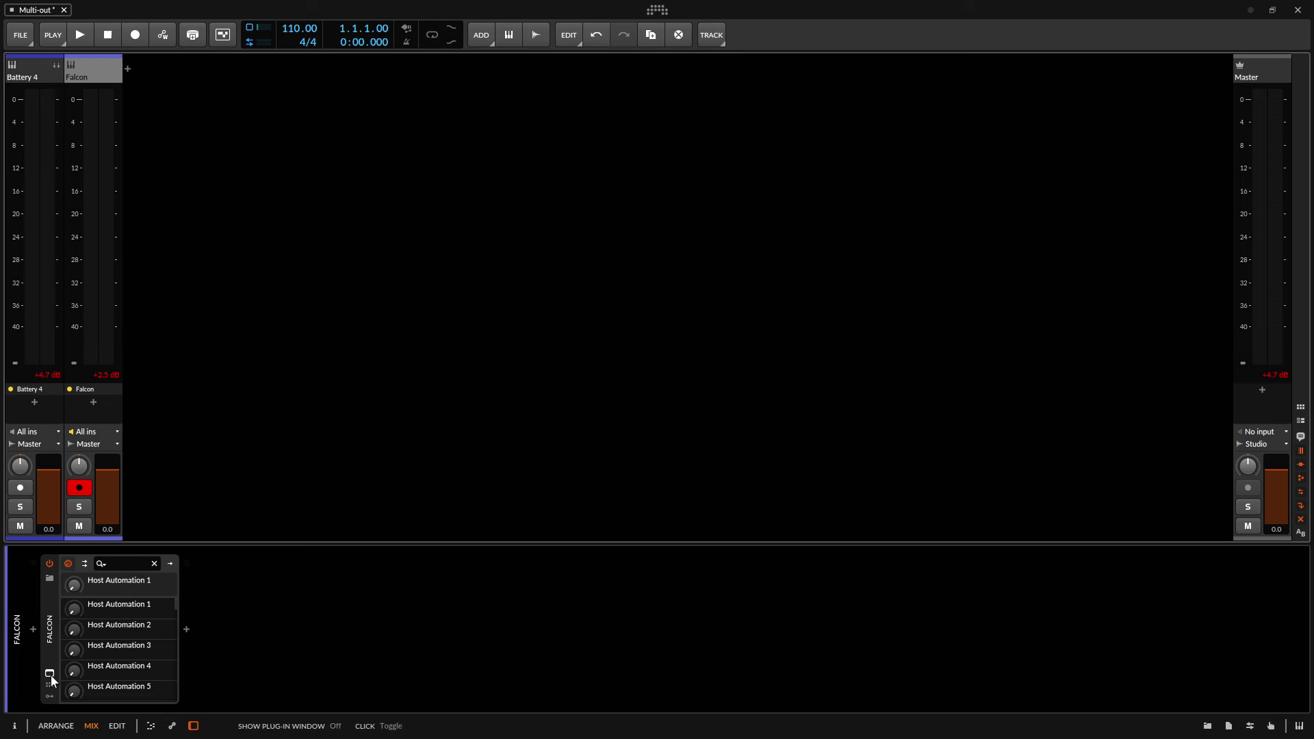
# Step: Add Falcon chains for Main Out (1/2) and Out 2 (3/4), plus one for Out 3 (5/6)
pyautogui.click(84, 563)
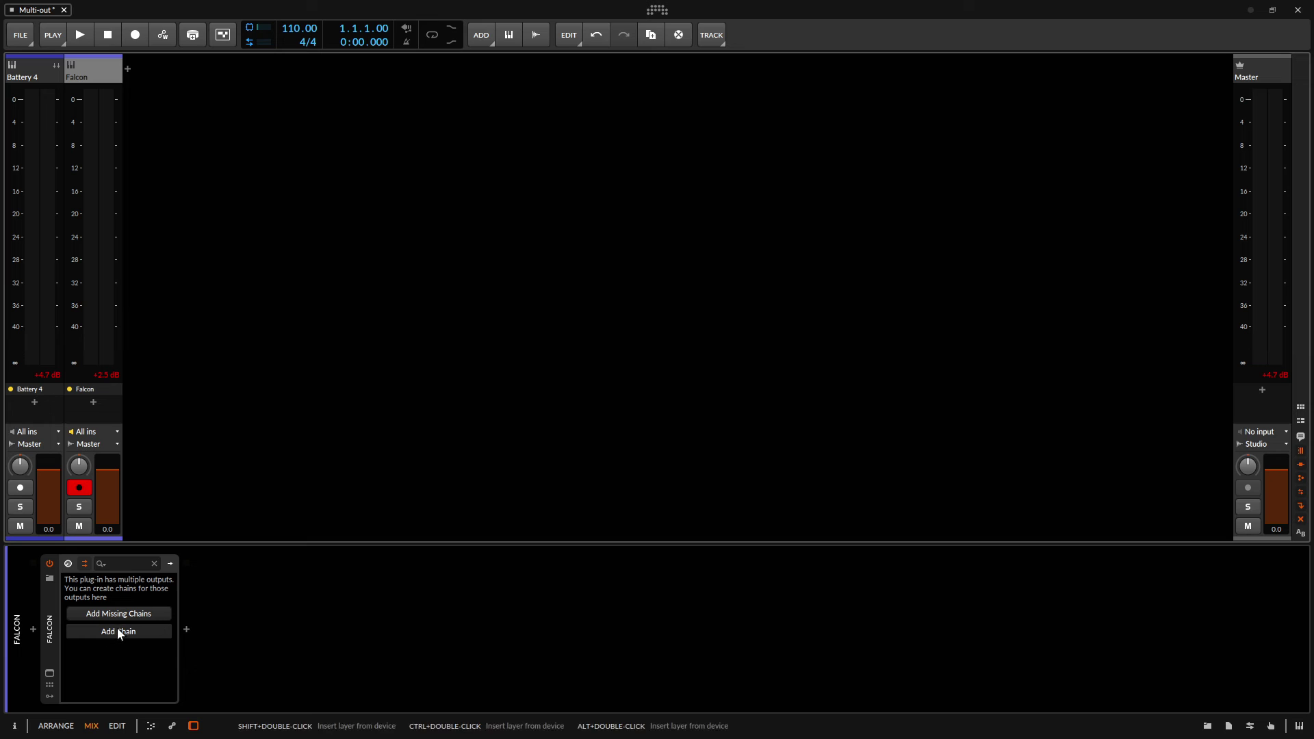
pyautogui.click(80, 614)
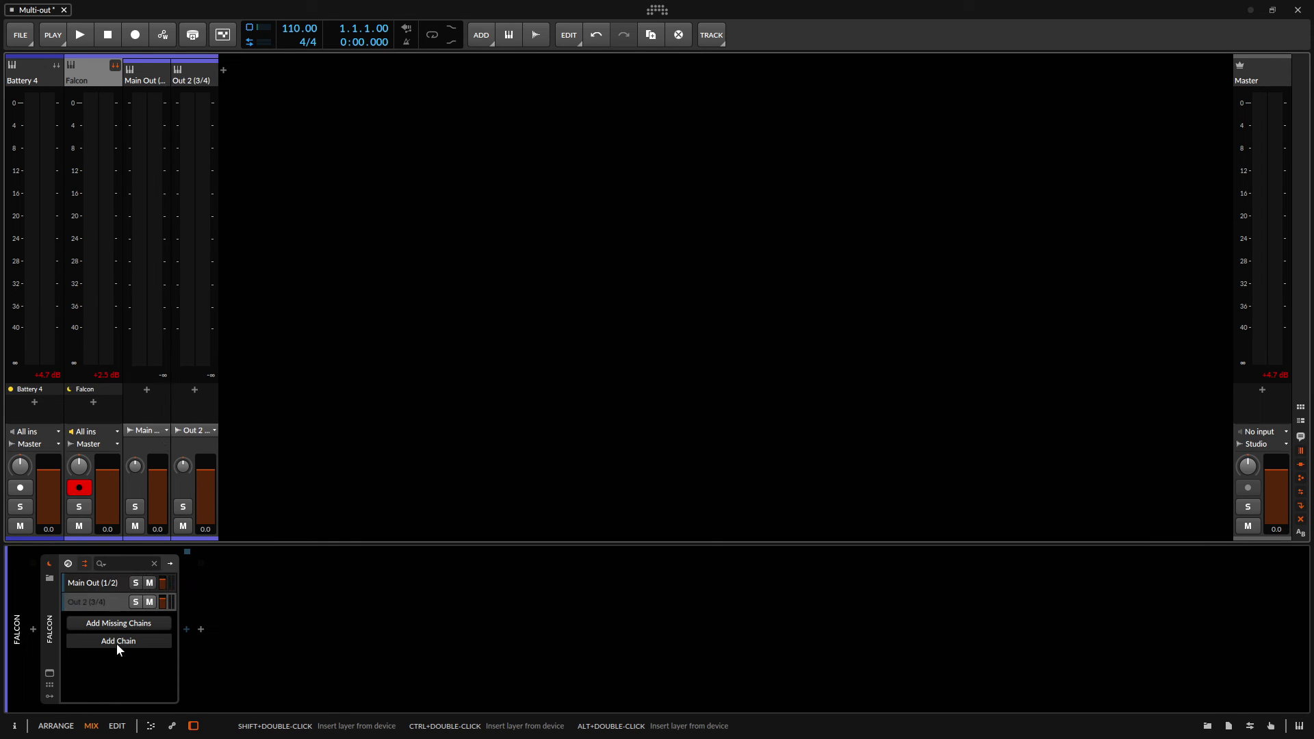
pyautogui.click(117, 643)
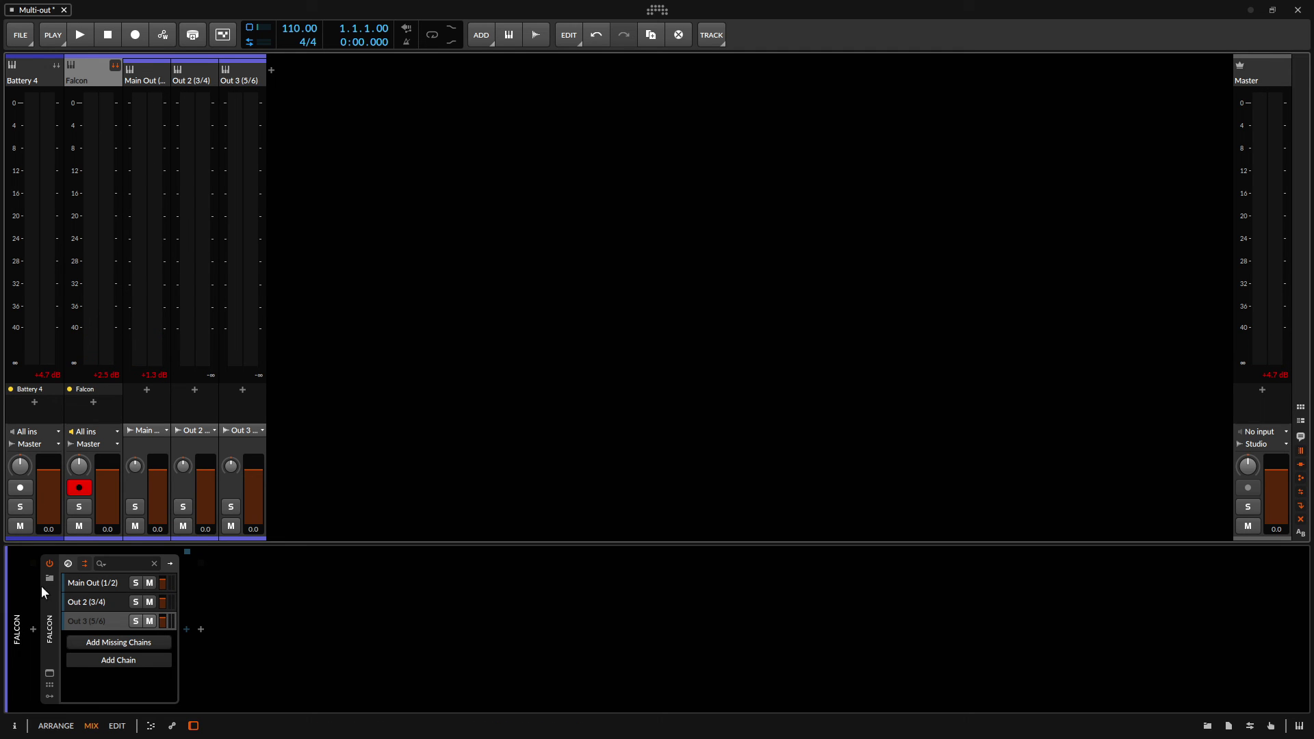
# Step: In Falcon, route Chinese Violin to Out 2 and DaMt Punk to Out 3
pyautogui.click(49, 673)
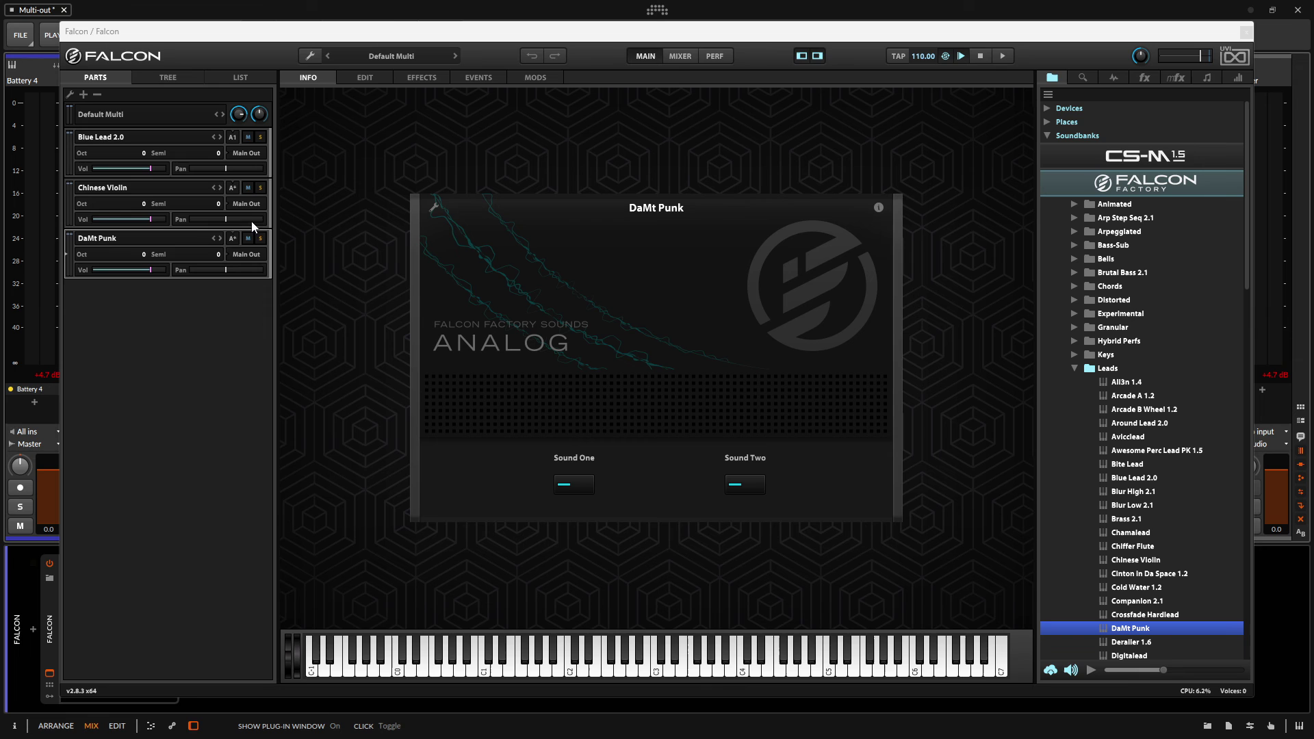
pyautogui.click(248, 204)
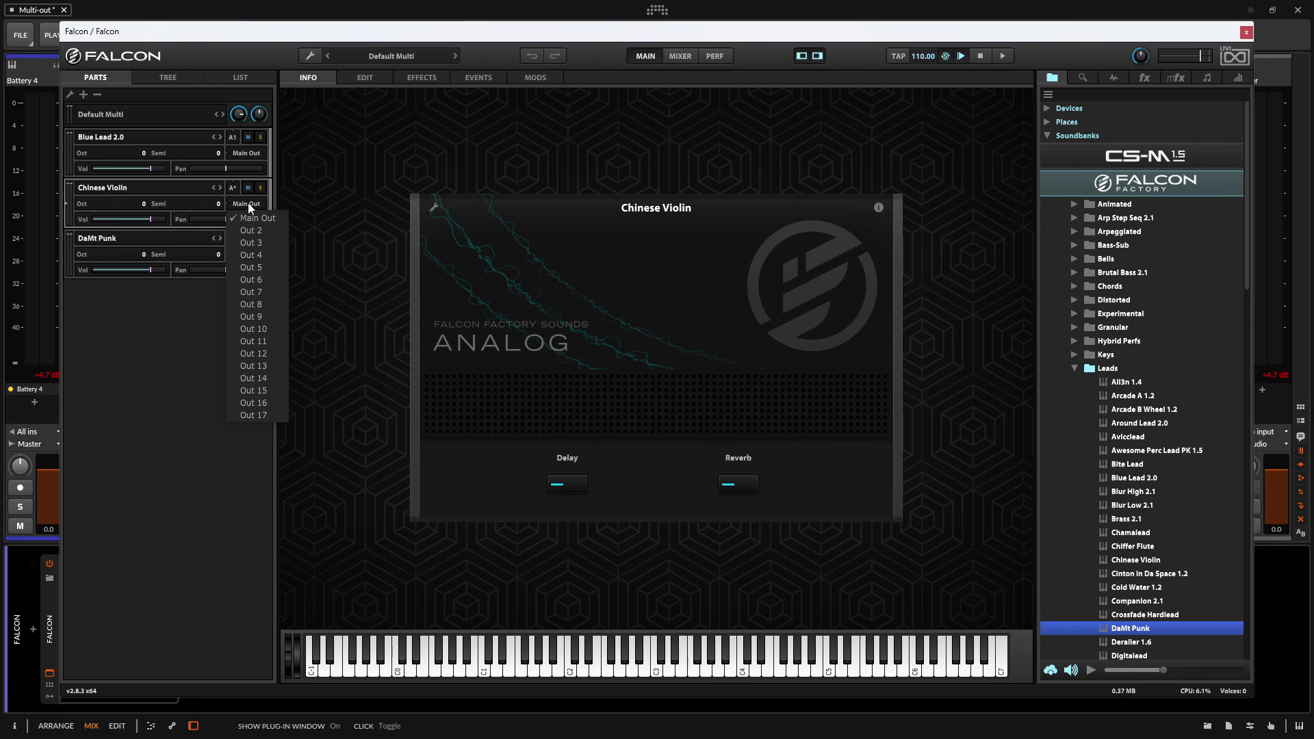
pyautogui.click(254, 234)
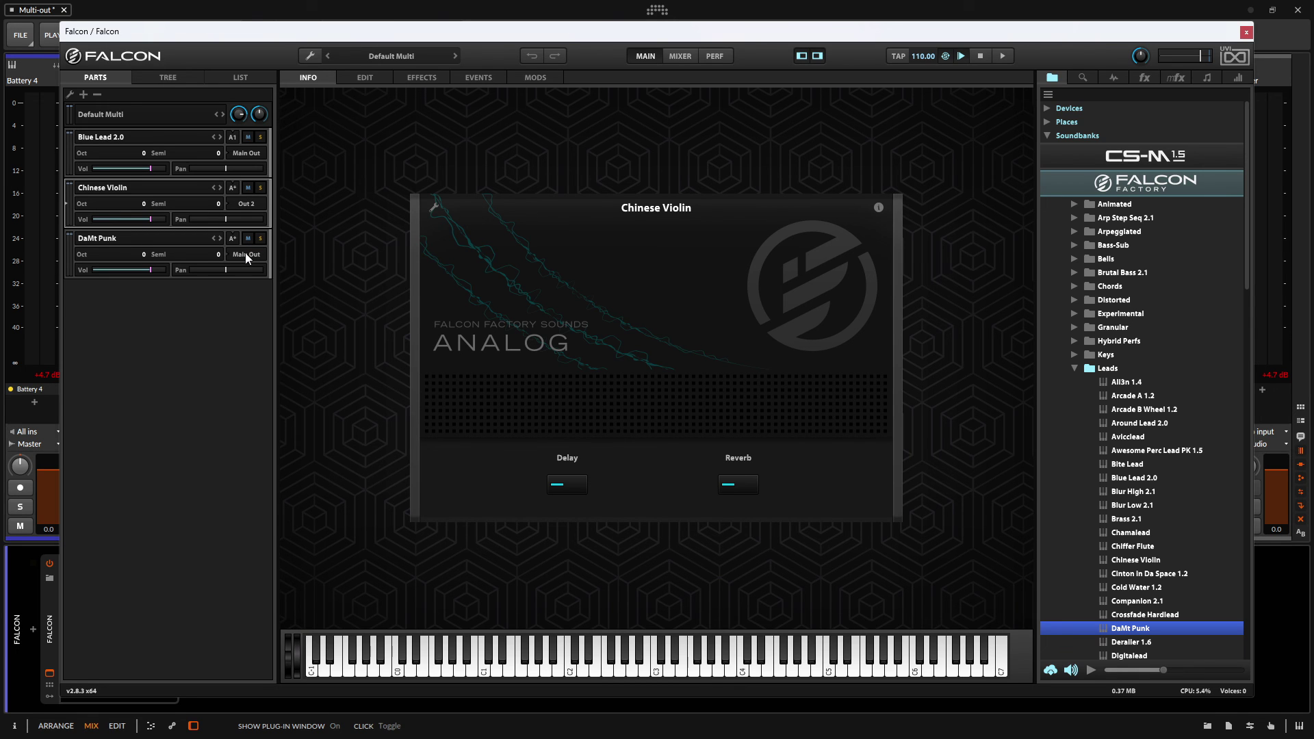
pyautogui.click(245, 253)
pyautogui.click(247, 293)
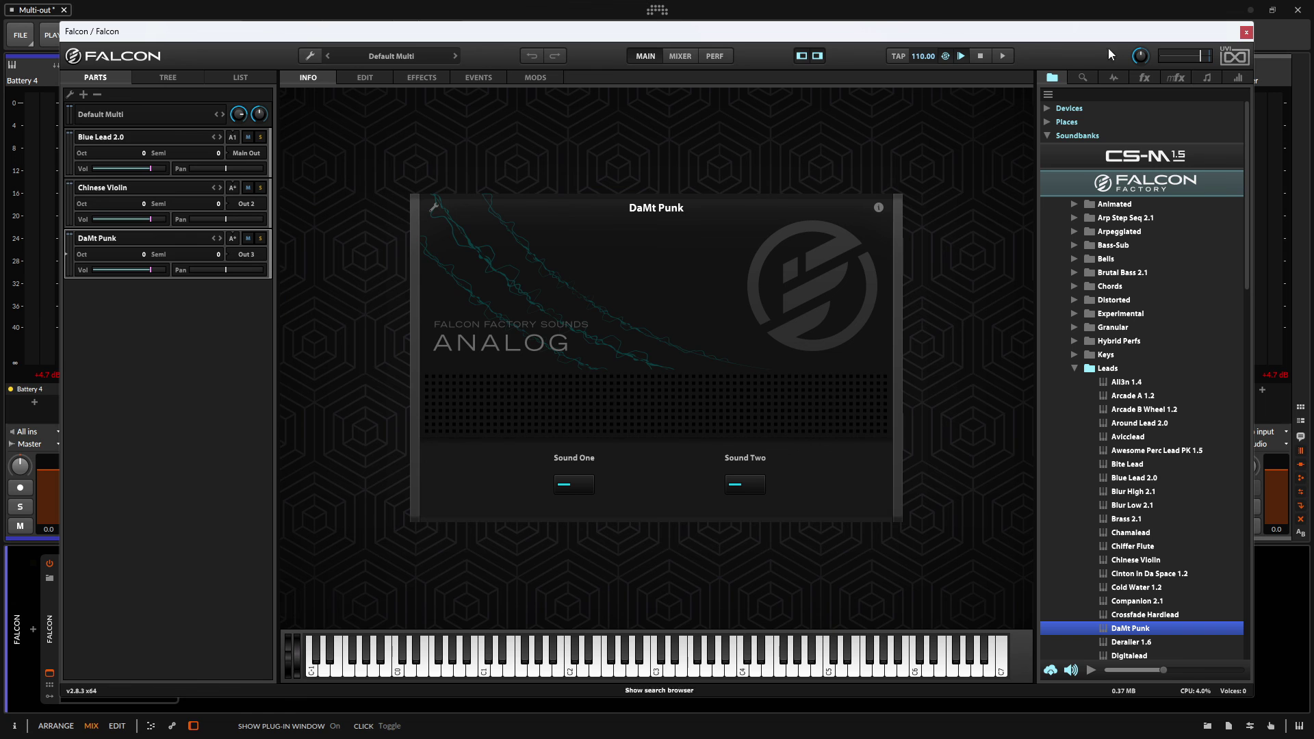
pyautogui.click(1246, 32)
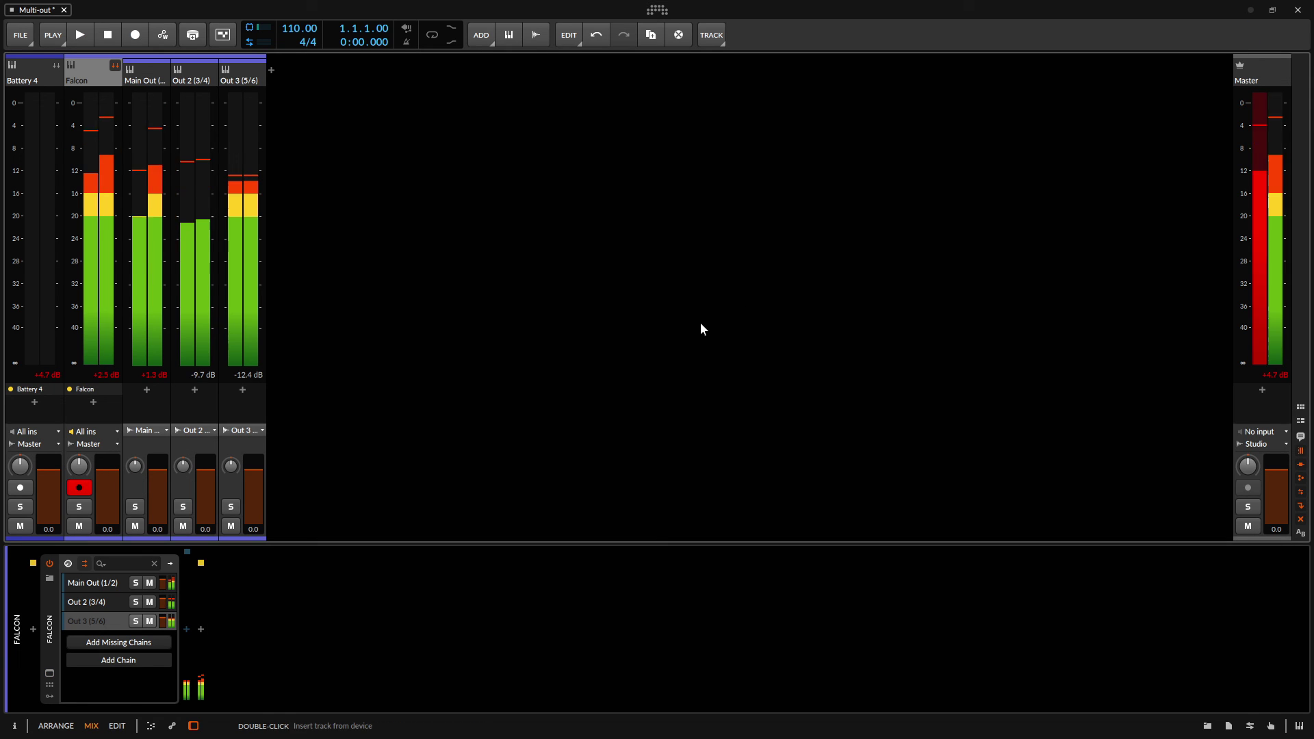